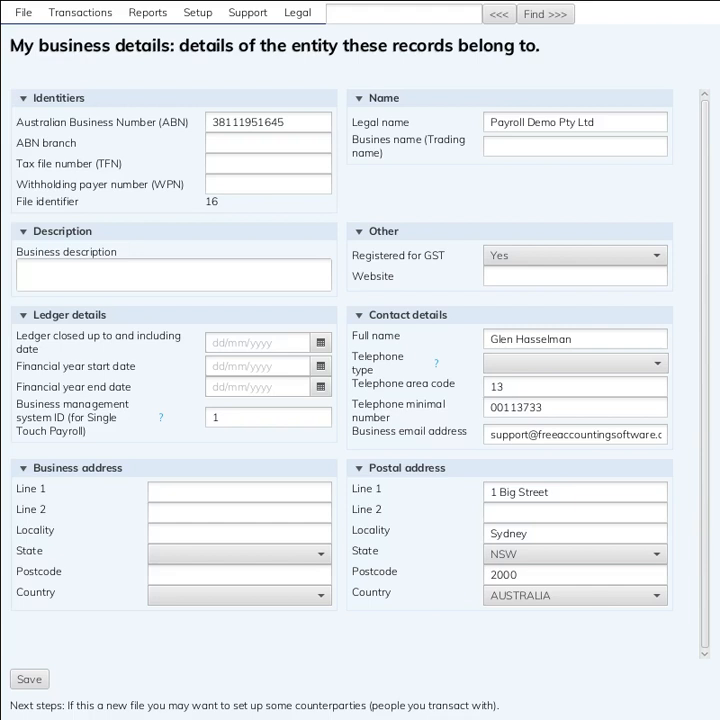
Enter 1 as the ABN branch, leaving the TFN and withholding payer number blank
mouse_move(606, 119)
mouse_down()
mouse_move(480, 118)
mouse_move(620, 119)
mouse_up()
click(227, 147)
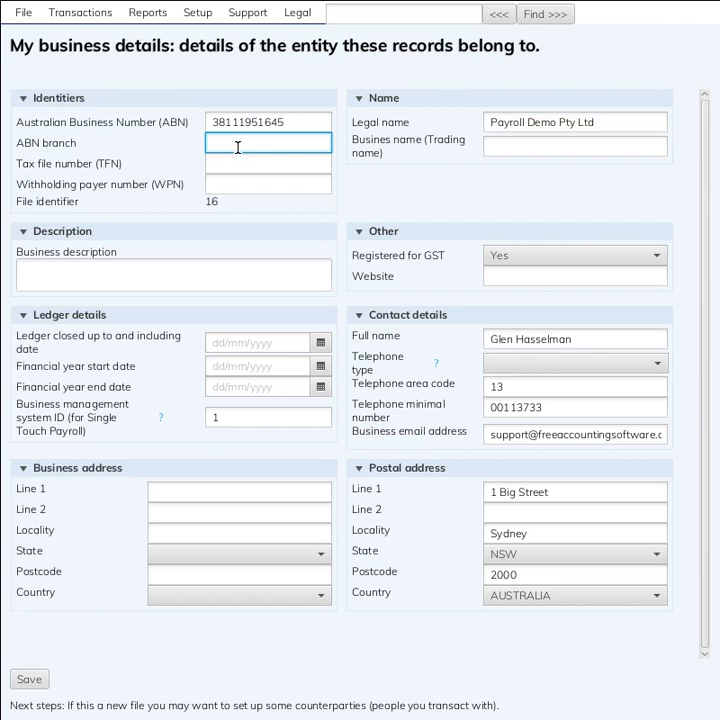
text(1)
click(243, 171)
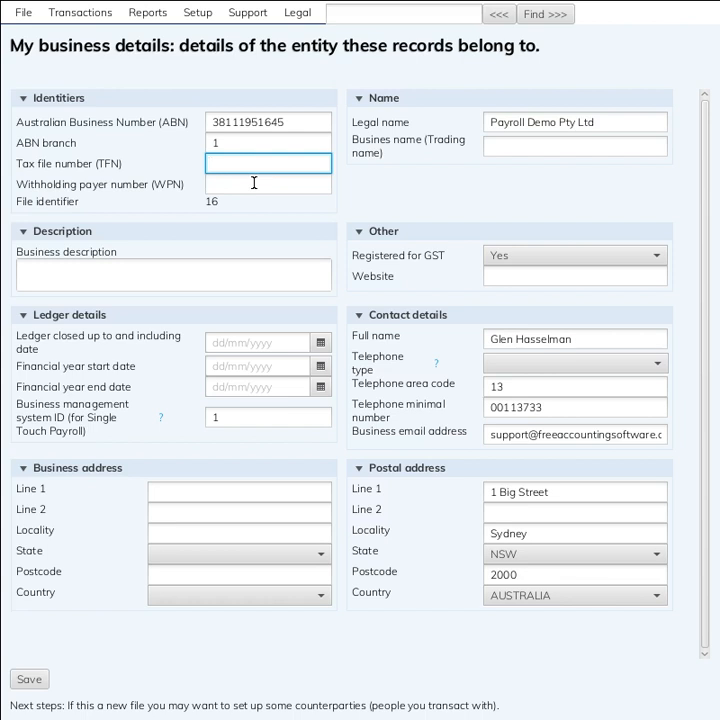
click(254, 183)
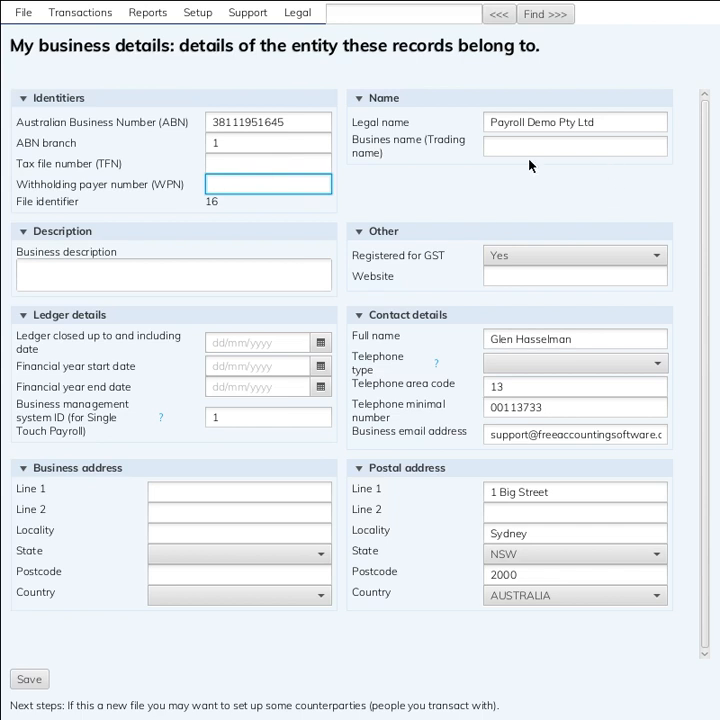
click(553, 150)
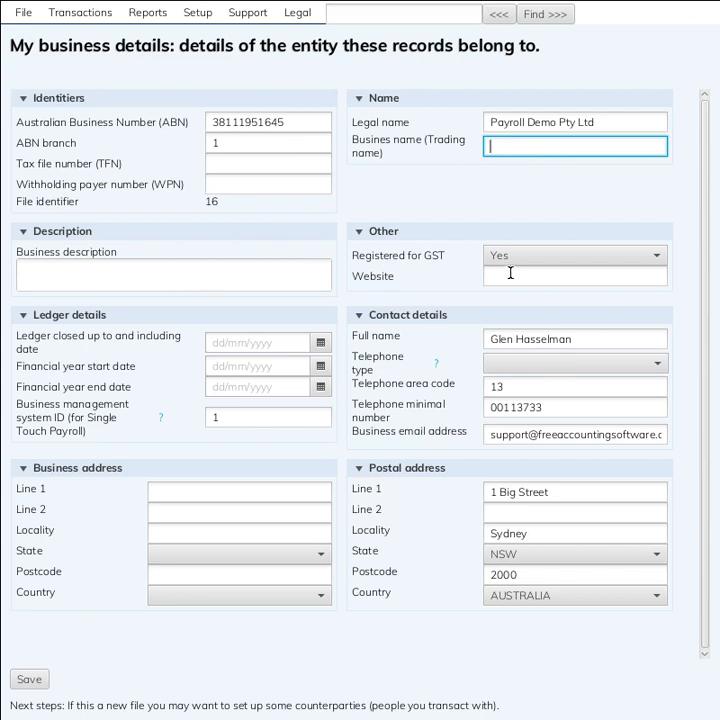
Set the financial year from 01/07/2018 to 30/09/2019 and save the business details
click(256, 362)
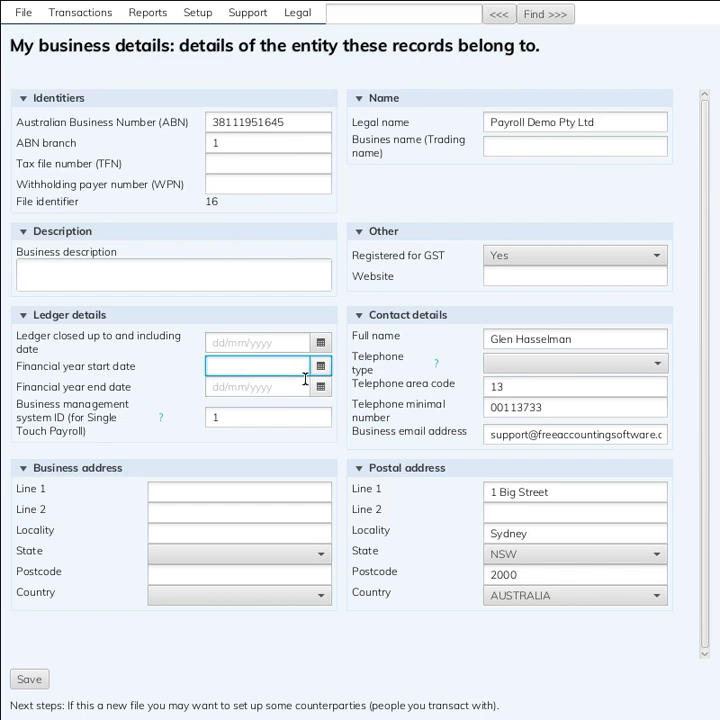
text(01/07/2018)
click(305, 379)
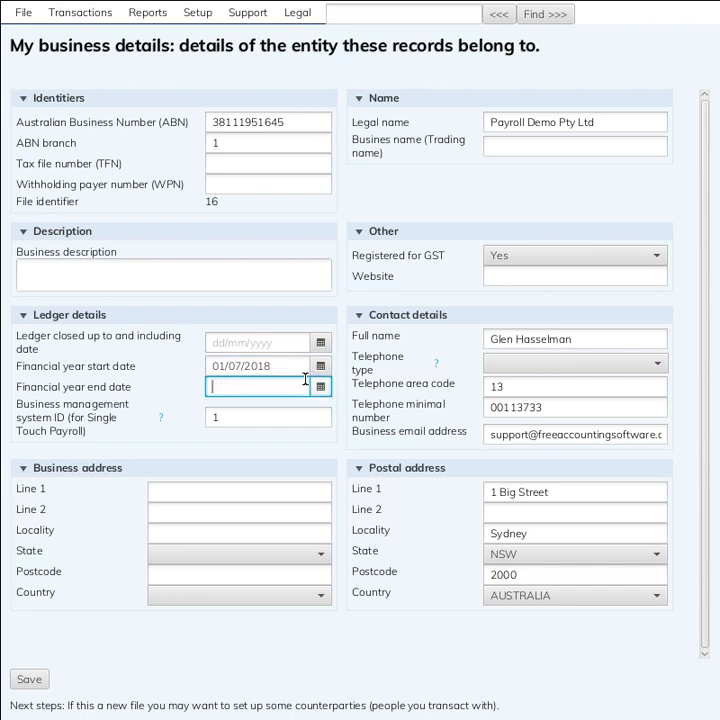
text(30/09/2019)
key(Tab)
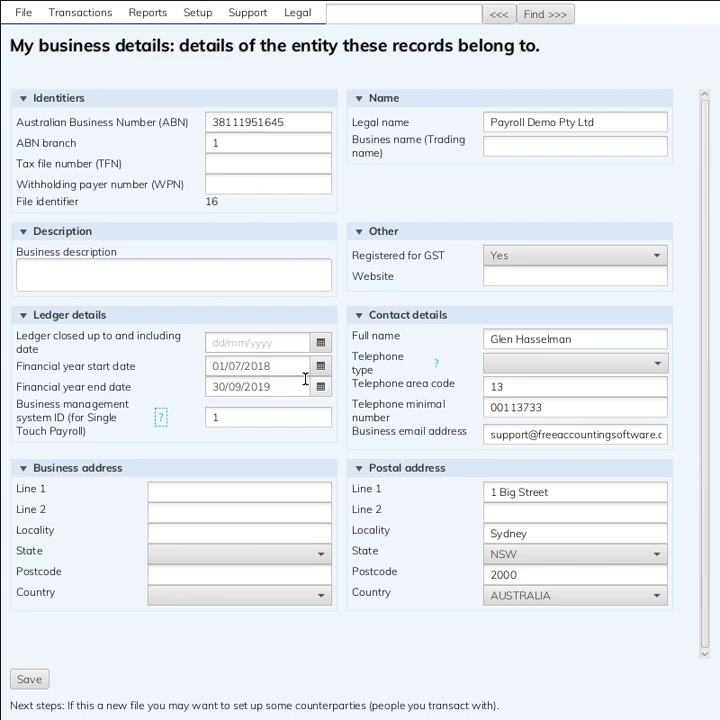
key(Tab)
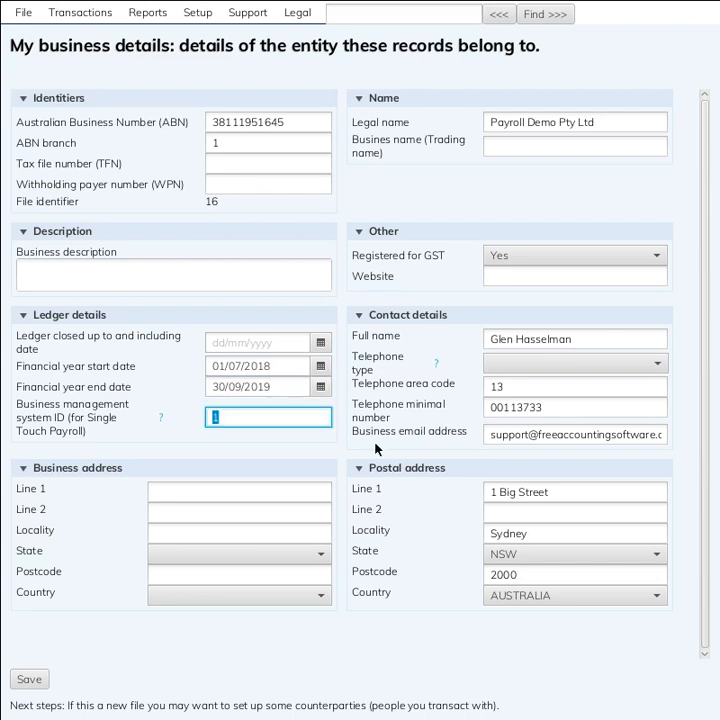
click(288, 496)
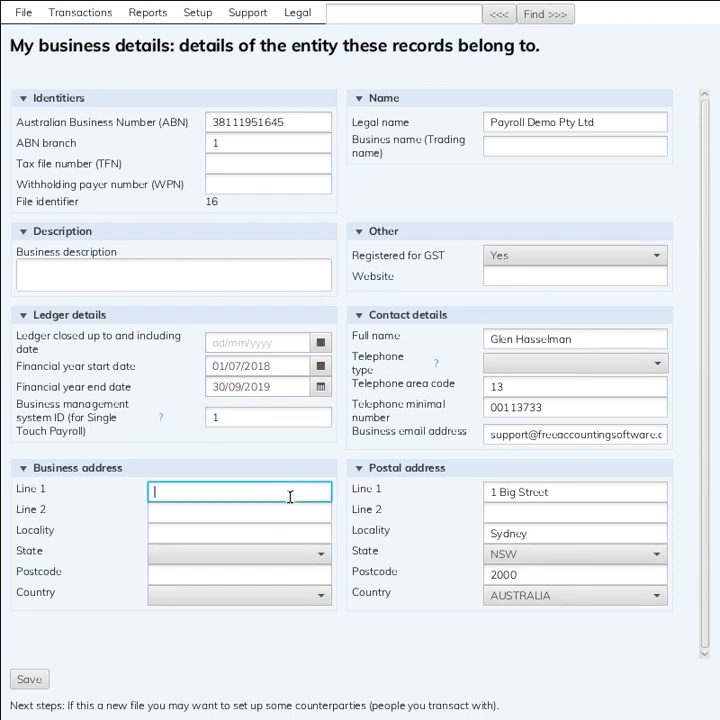
click(29, 679)
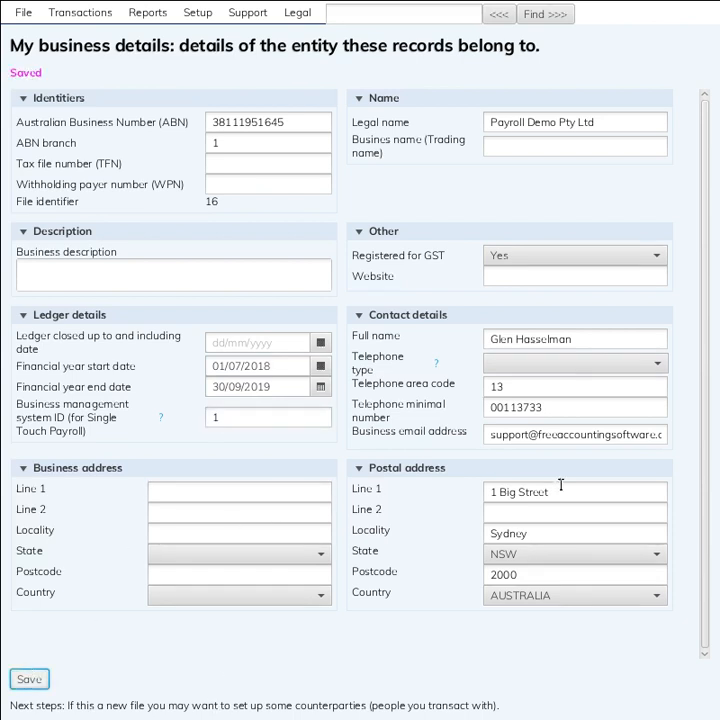
Copy the postal street line, locality and postcode into the business address fields
triple_click(517, 492)
key(ctrl+c)
click(276, 492)
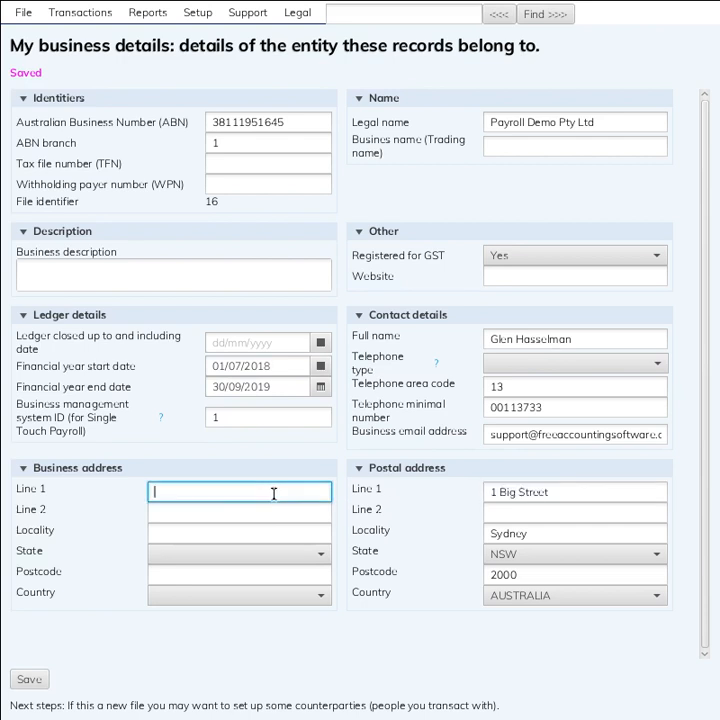
key(ctrl+v)
click(540, 534)
key(ctrl+a)
key(ctrl+c)
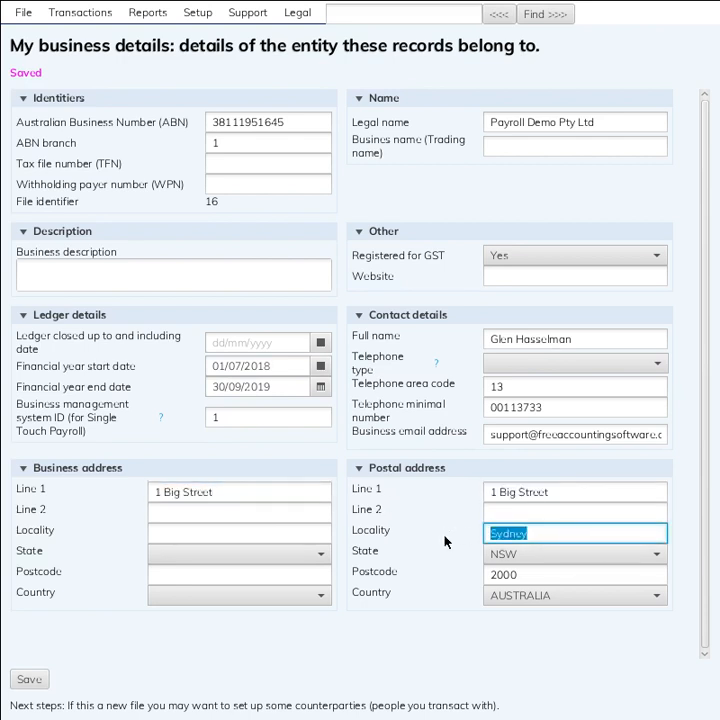
click(310, 537)
key(ctrl+v)
double_click(549, 573)
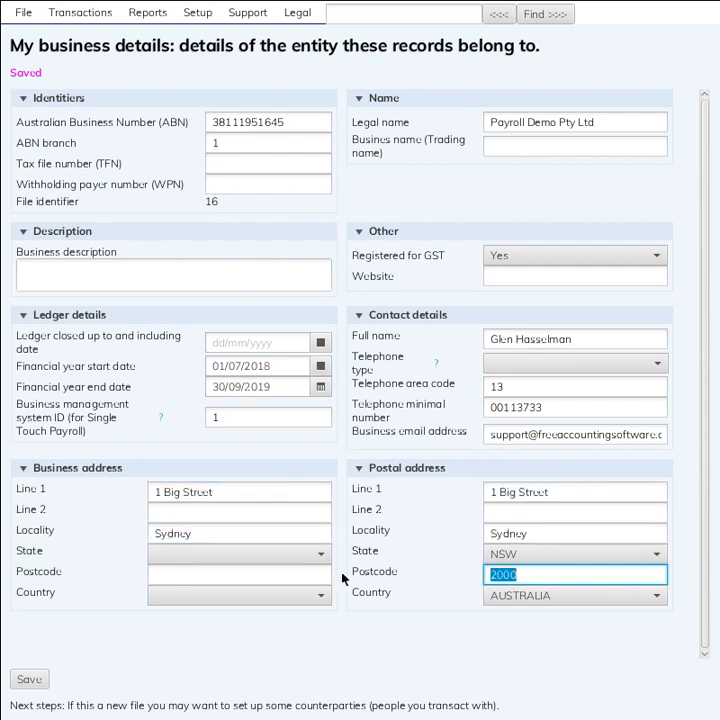
key(ctrl+c)
click(315, 575)
key(ctrl+v)
Set the business address state to NSW and country to AUSTRALIA, then save
click(317, 556)
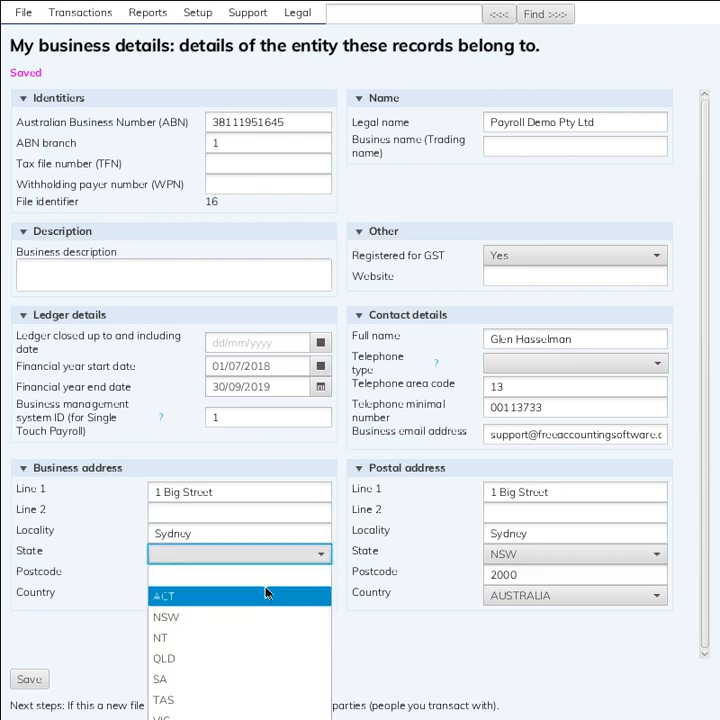
click(250, 616)
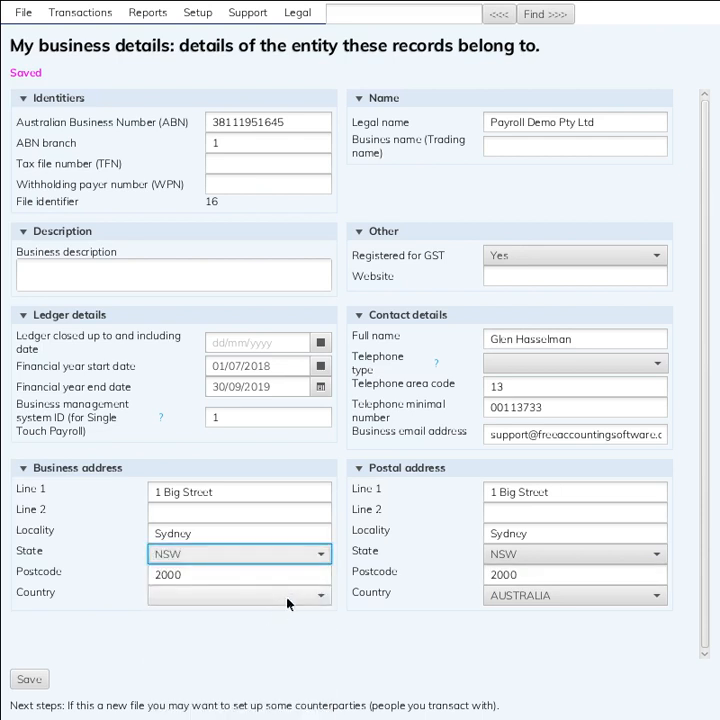
click(288, 598)
click(267, 635)
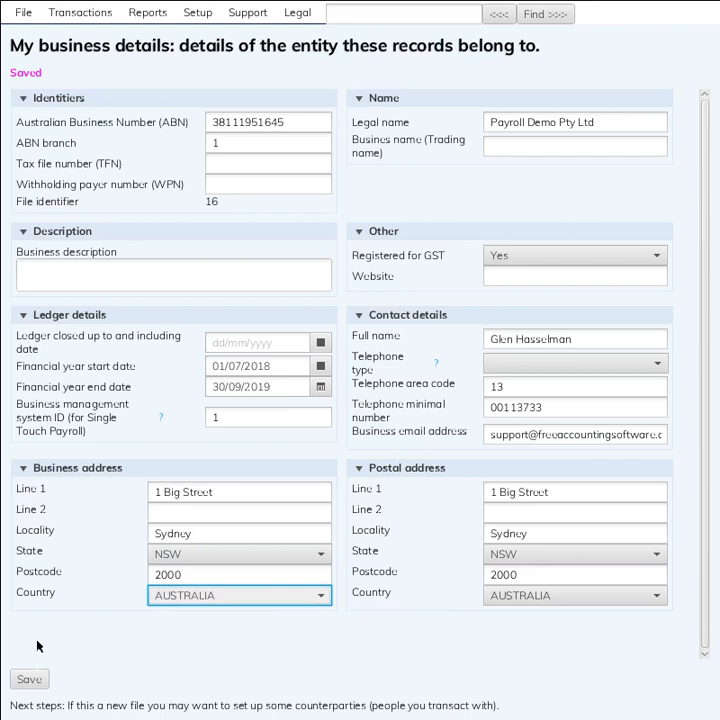
click(29, 679)
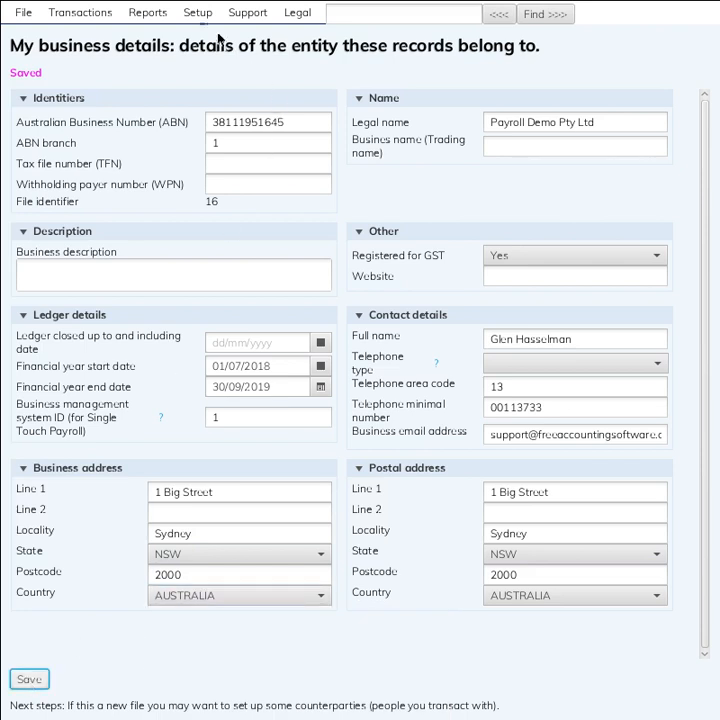
click(197, 13)
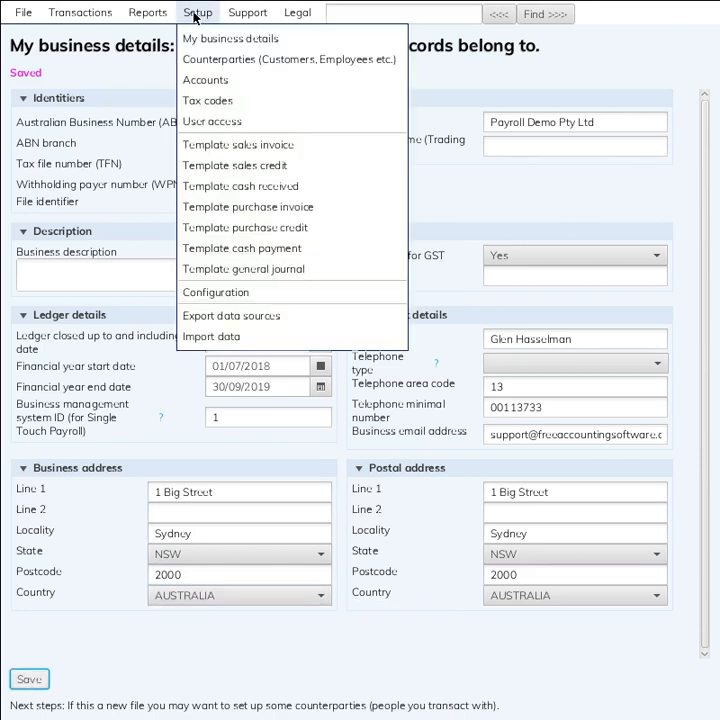
Go to Setup > Counterparties to view the empty counterparty list
click(211, 61)
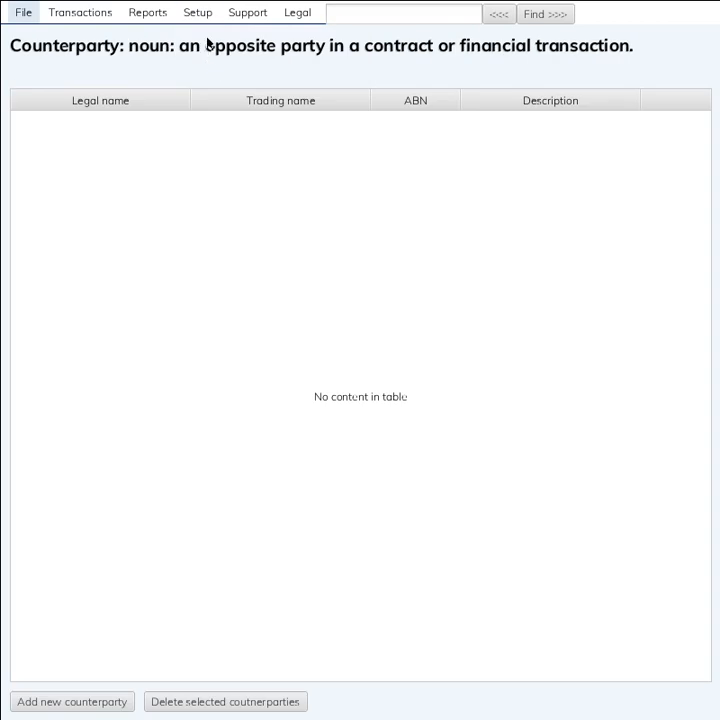
click(203, 12)
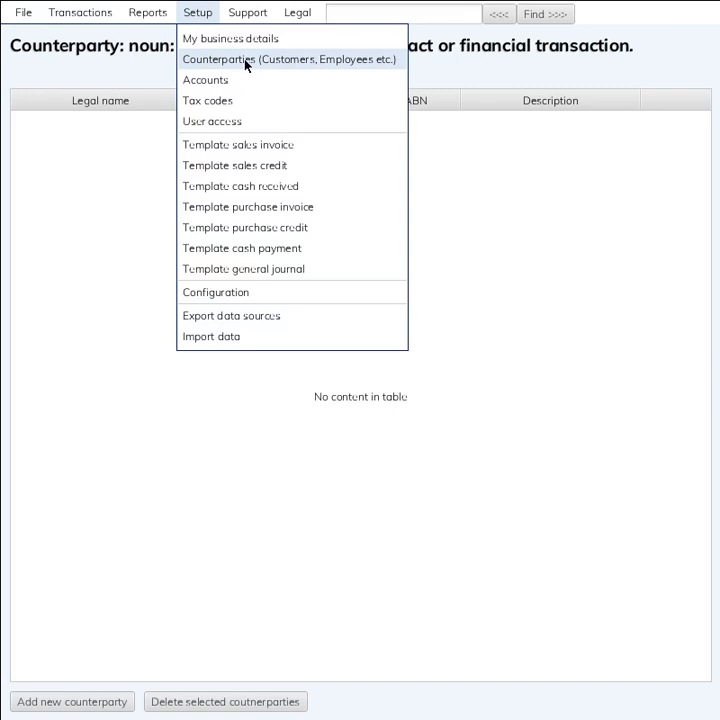
click(214, 59)
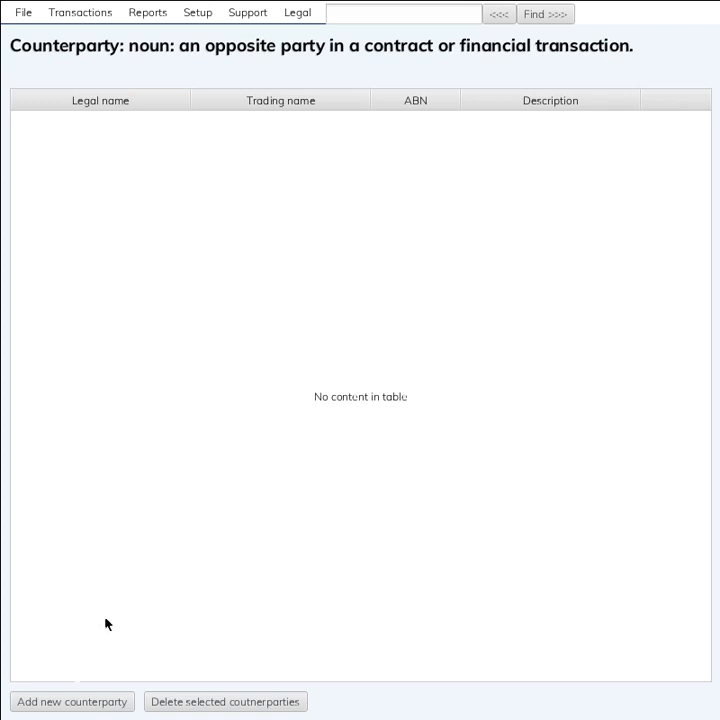
Add a new counterparty with legal name 'Employee Name', an e-mail address and a telephone number
click(80, 709)
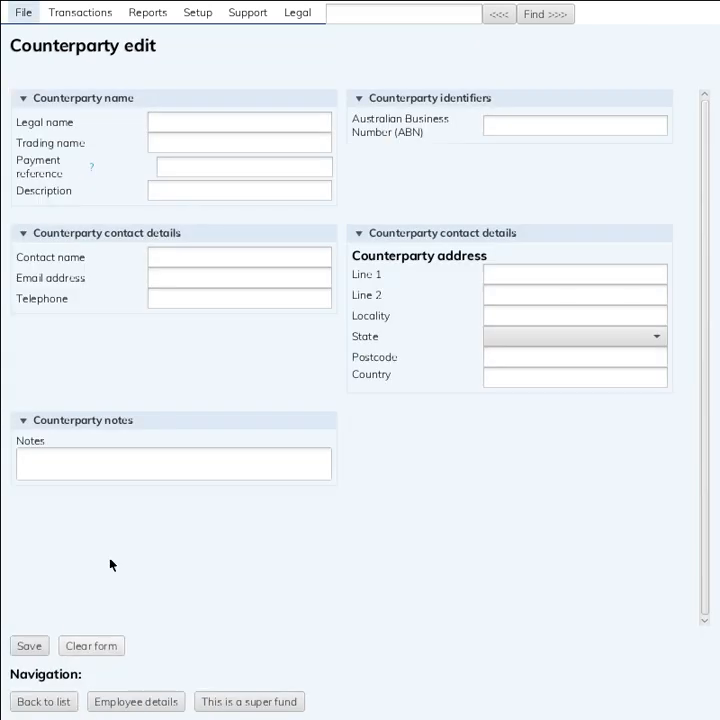
click(180, 133)
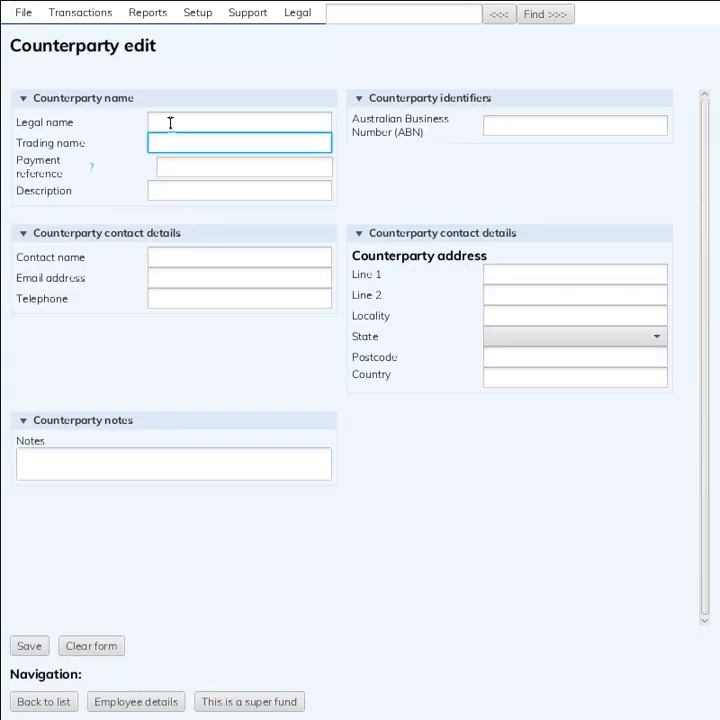
click(170, 121)
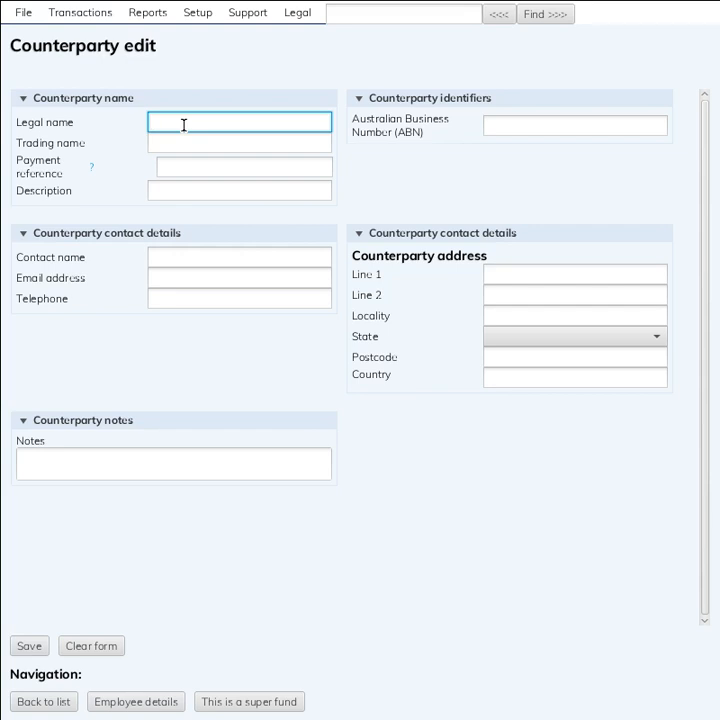
text(Employee Name)
click(286, 278)
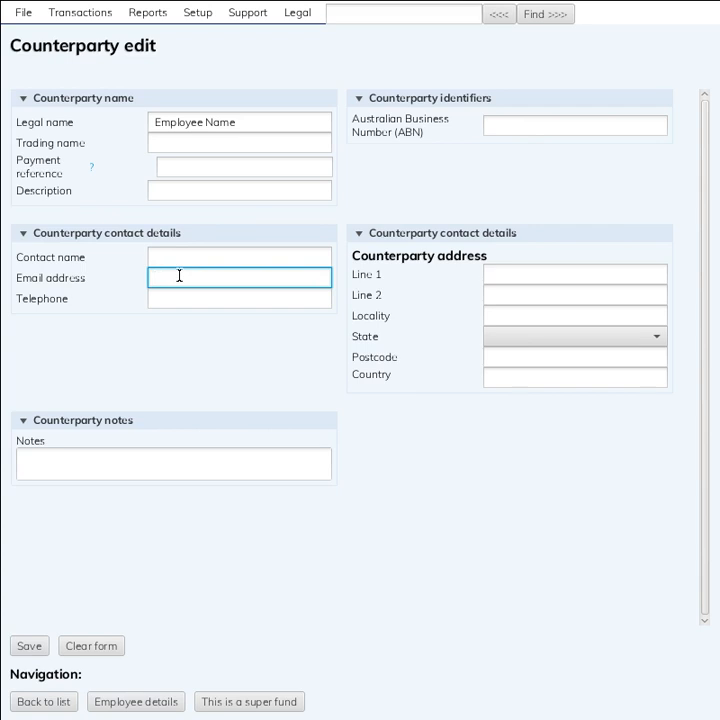
text(Employee@employees.com)
key(Tab)
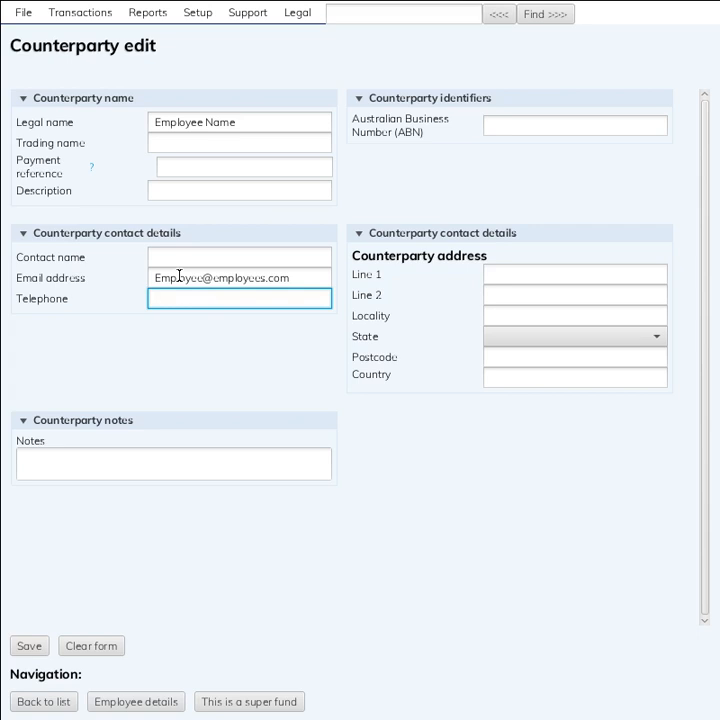
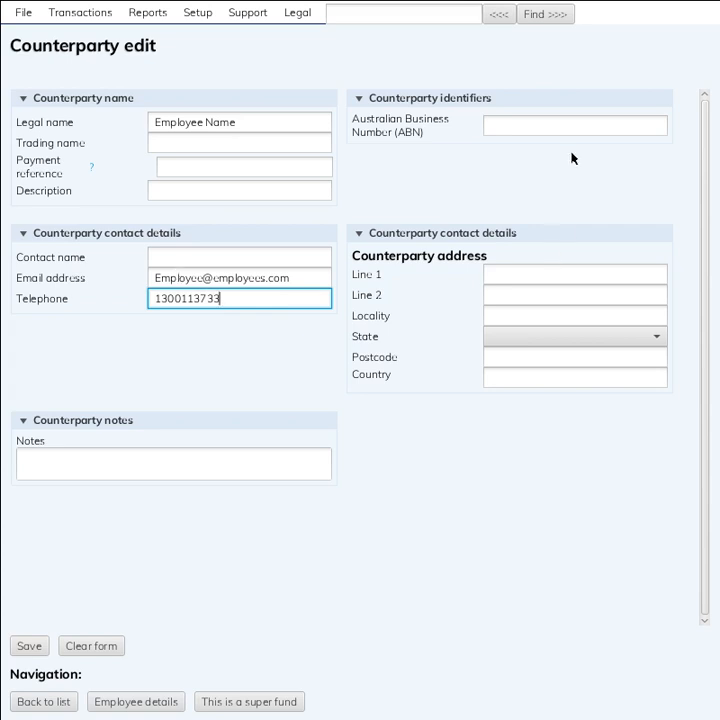
click(546, 125)
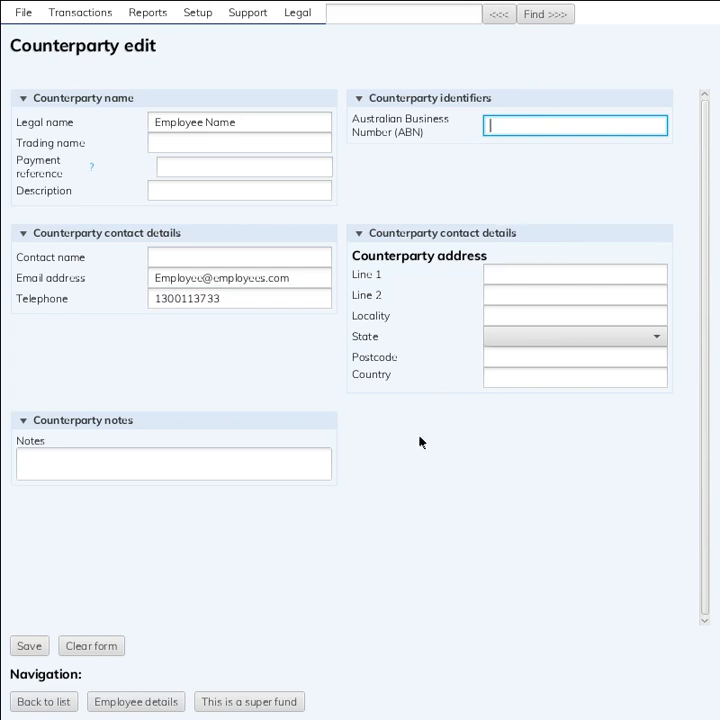
Save the new counterparty and enter the employee's first address line
click(40, 650)
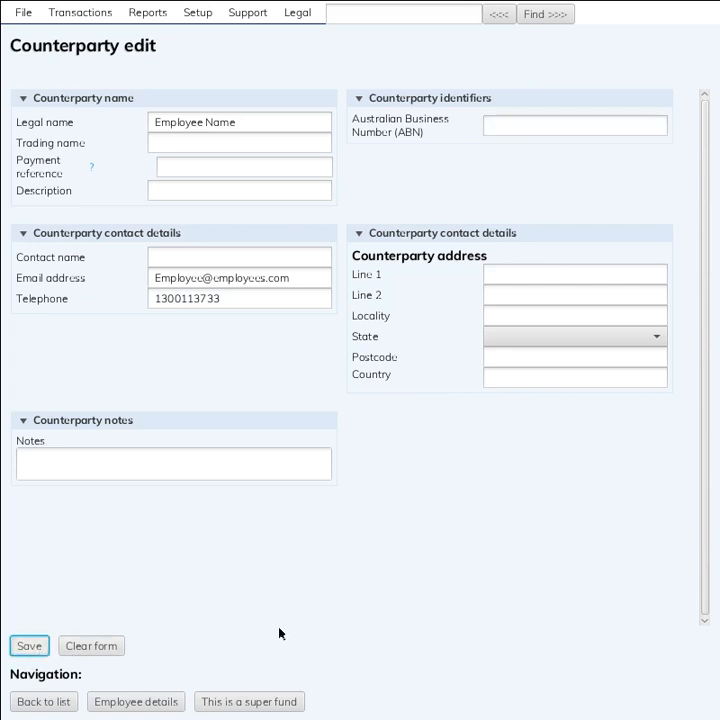
click(516, 271)
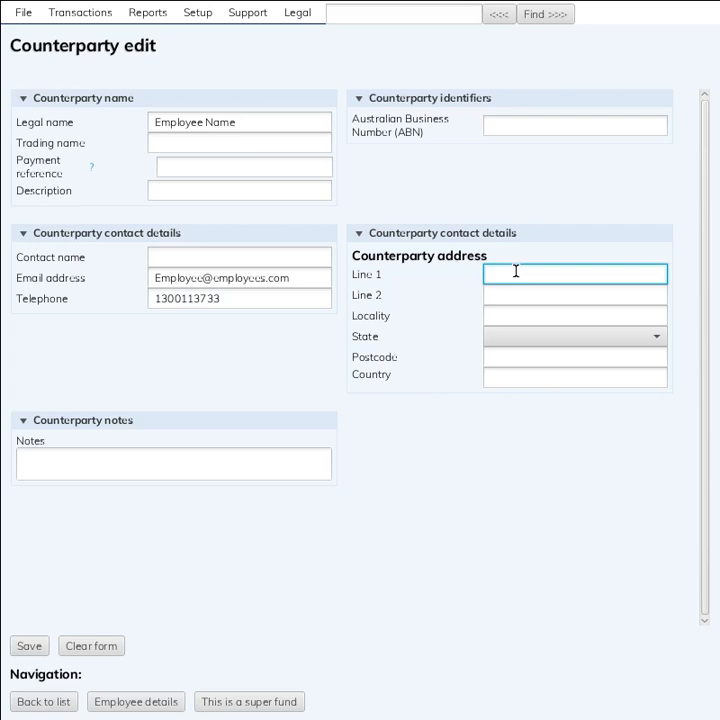
text(1 Street)
key(Tab)
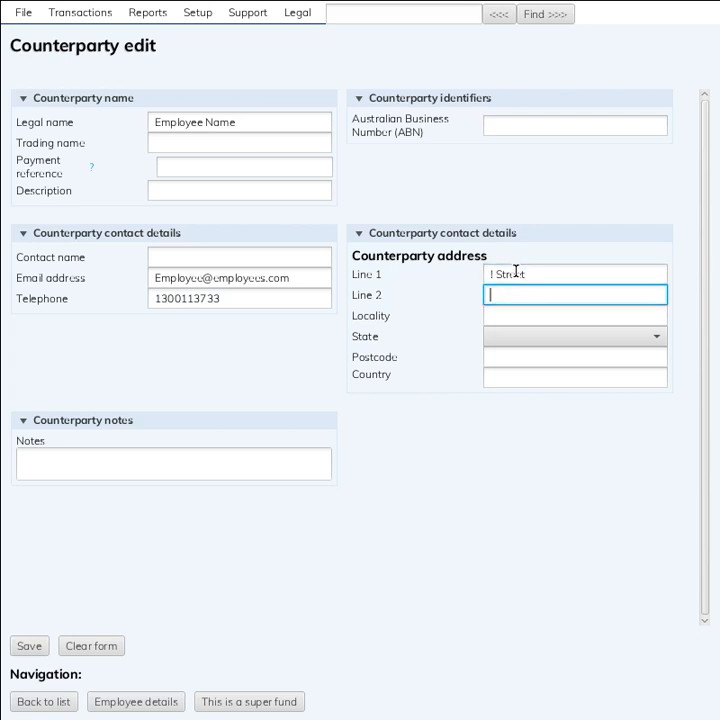
triple_click(516, 273)
key(Home)
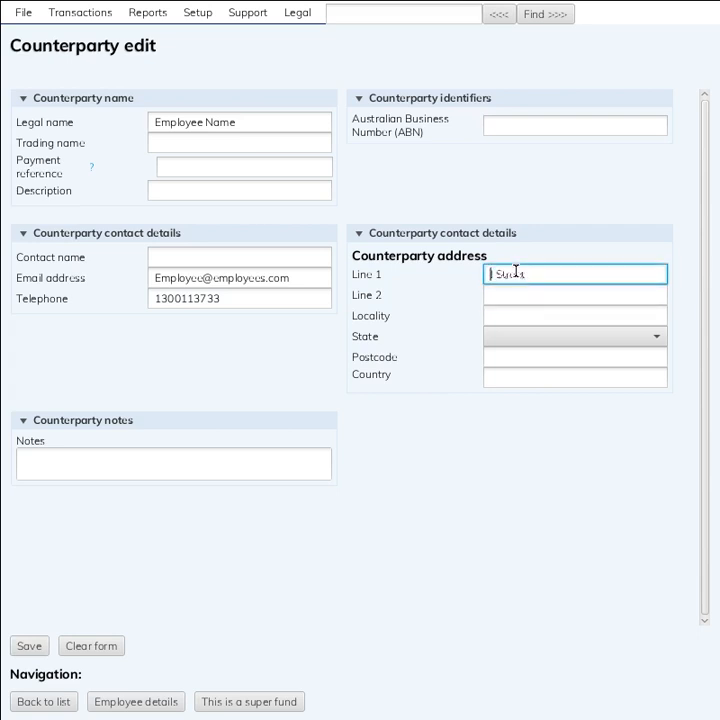
text(1)
key(Tab)
key(Tab)
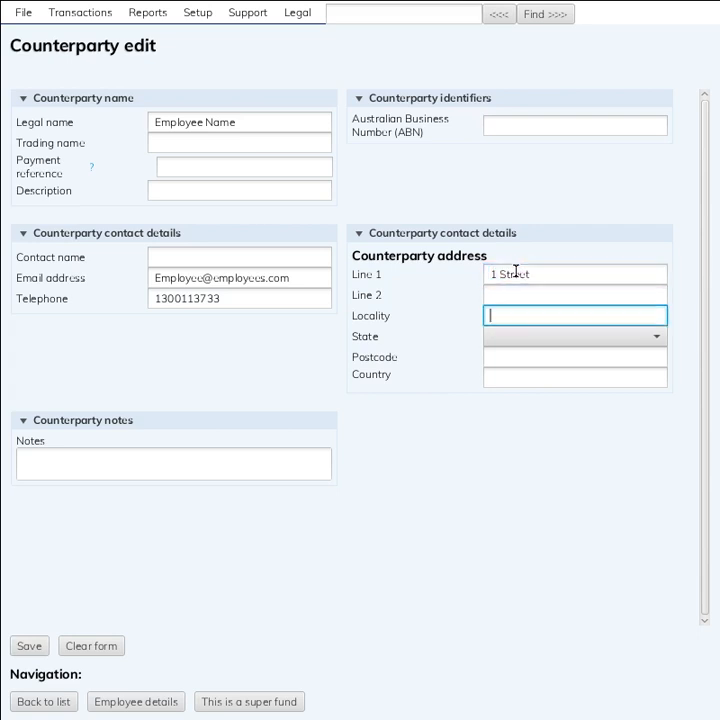
Add the employee's locality, state NSW and postcode, and save the counterparty
text(Somewhere)
key(Tab)
key(Down)
key(Down)
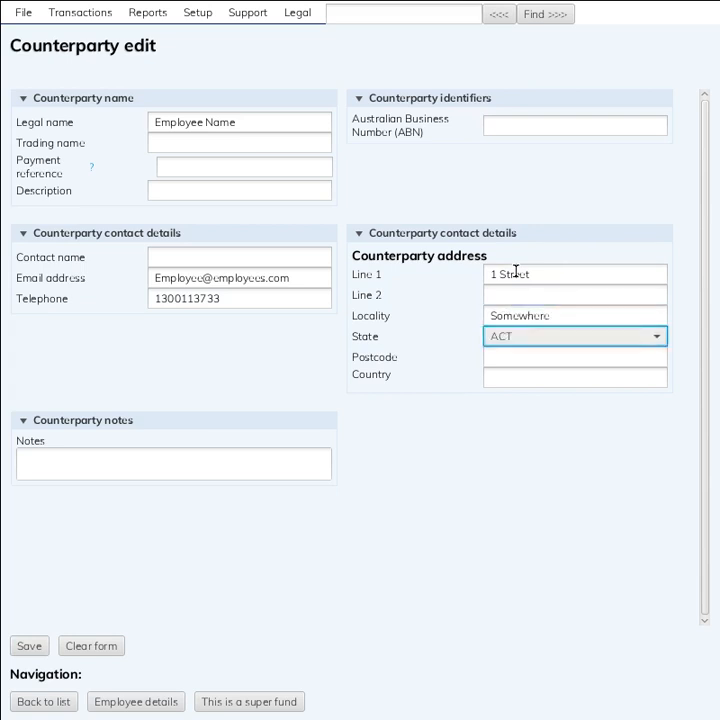
key(Tab)
text(2000)
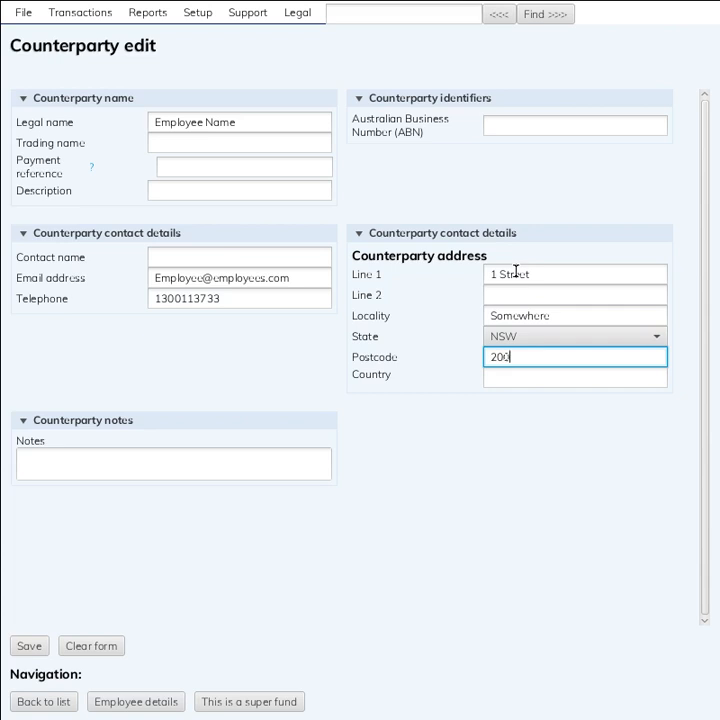
key(Tab)
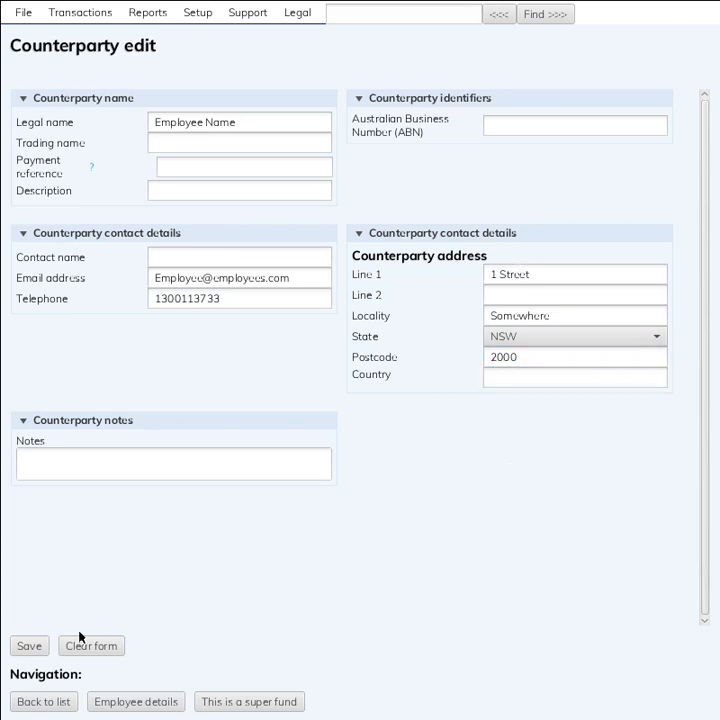
click(30, 647)
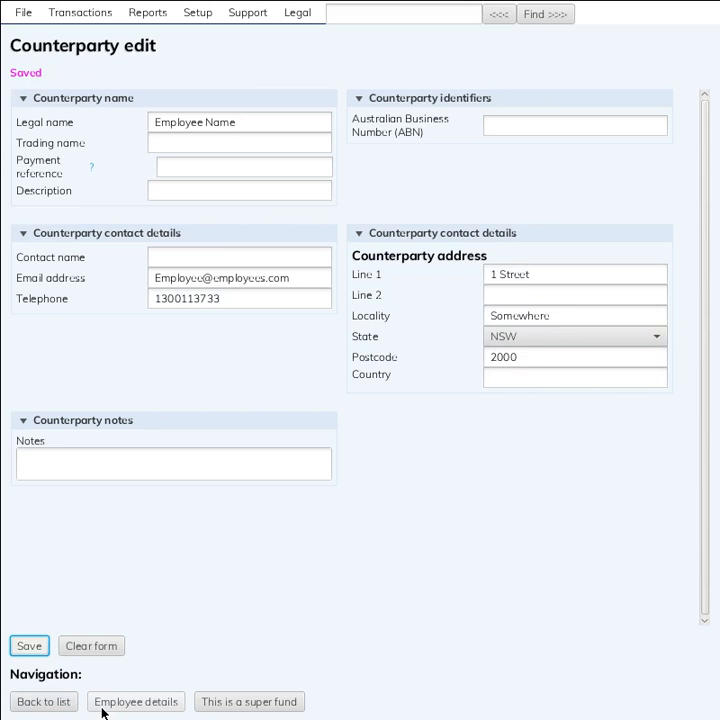
click(151, 711)
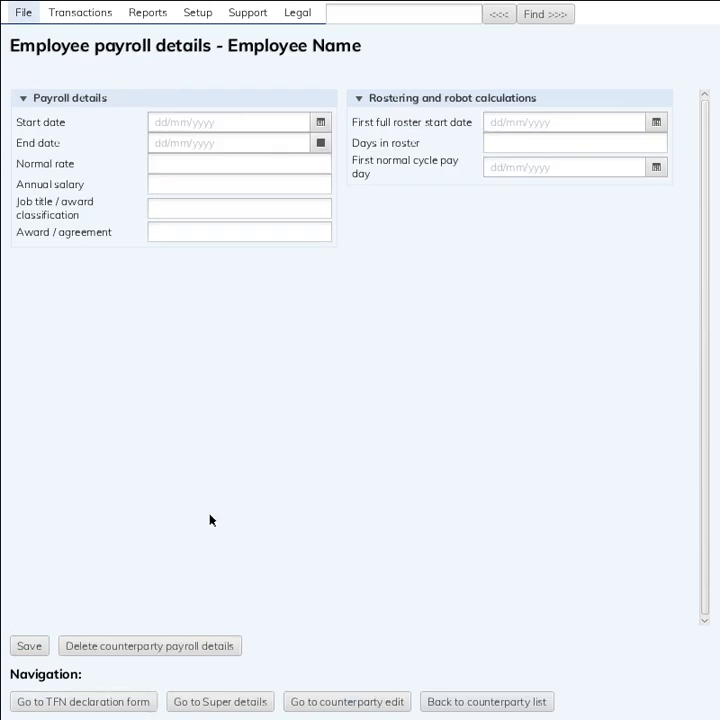
Enter a normal pay rate of 20 and job title Gadener
click(234, 118)
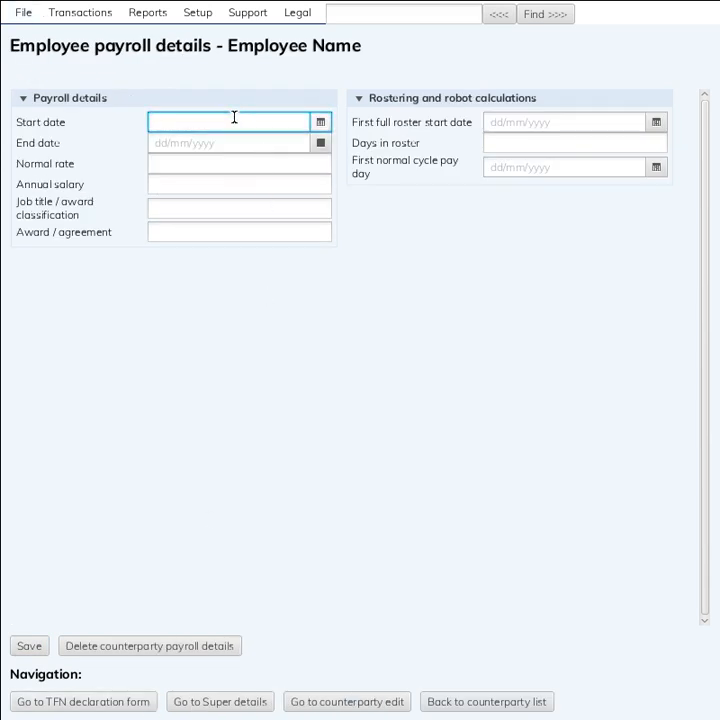
click(182, 141)
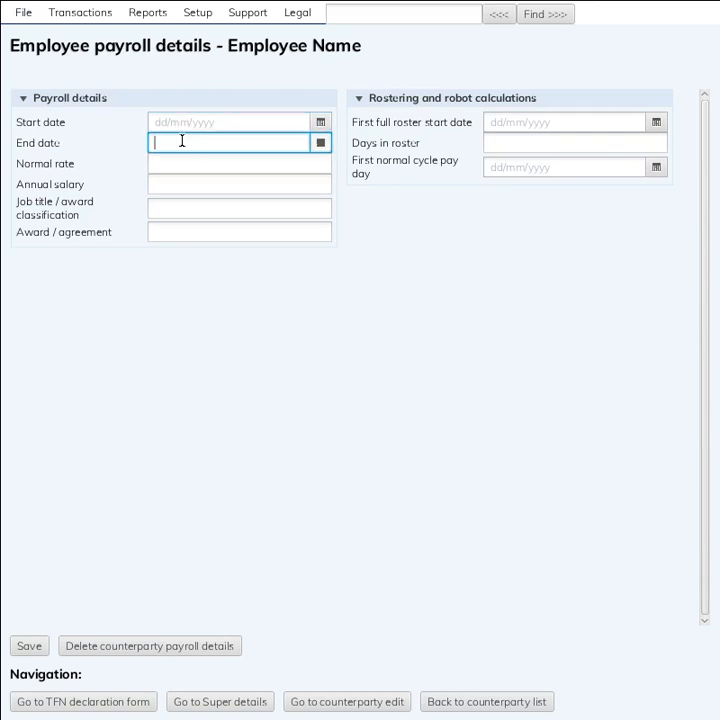
click(180, 163)
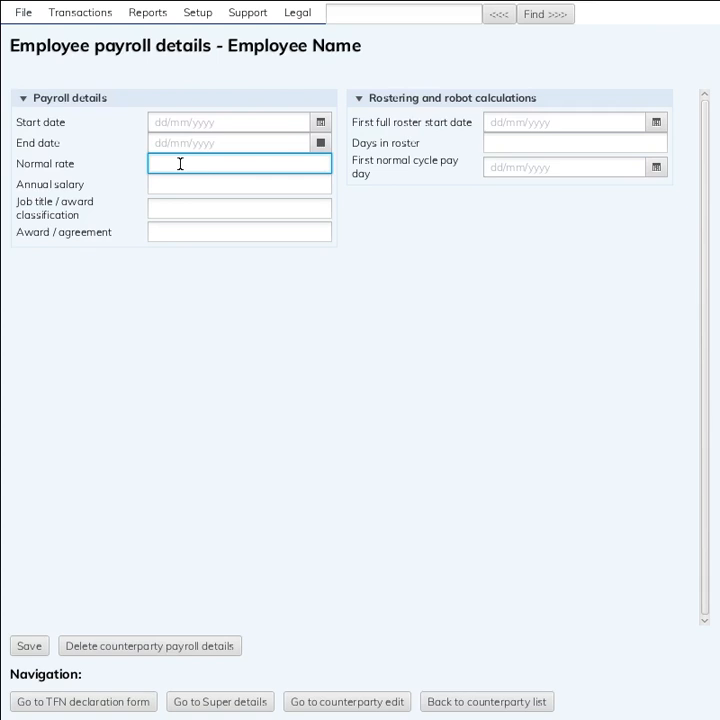
text(20)
key(Tab)
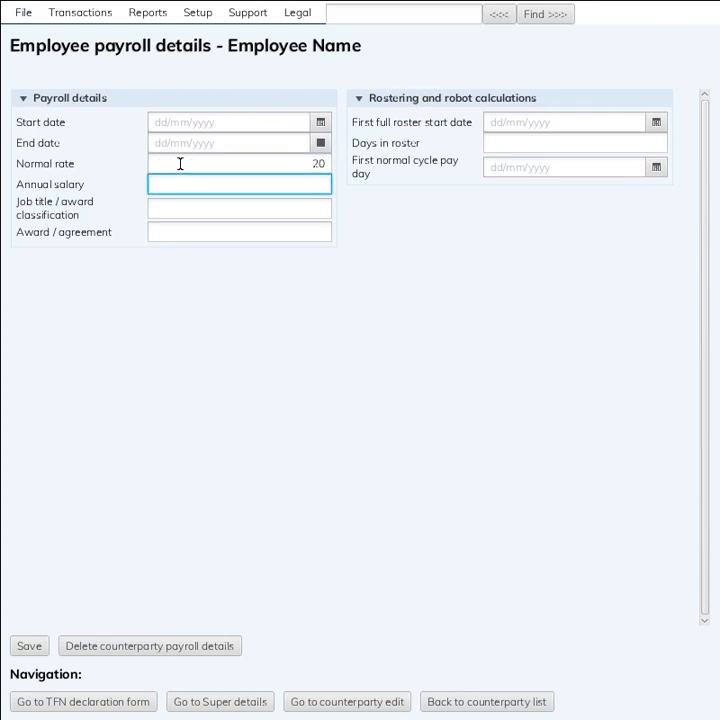
key(Tab)
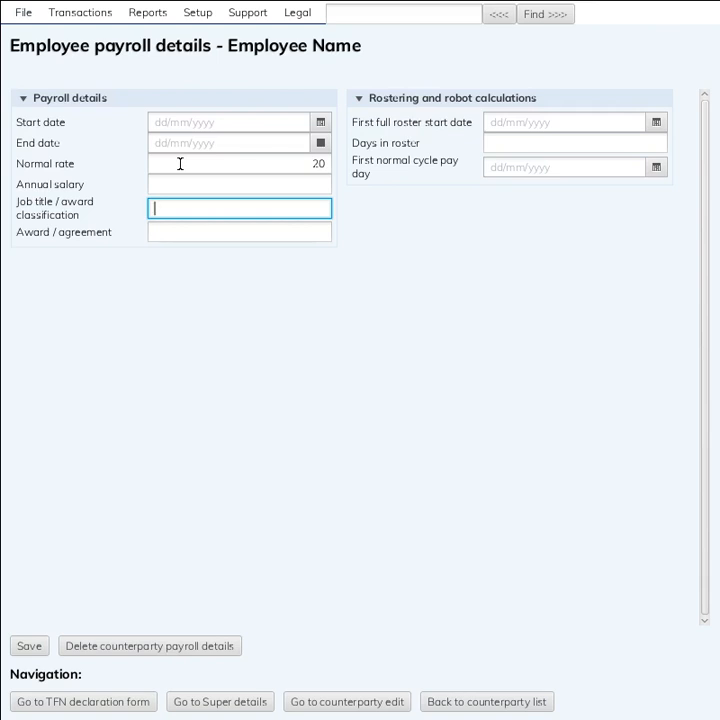
text(Job Title)
key(ctrl+a)
text(Gadener)
Set the award to Landscape gardeners award and save the payroll details
key(Tab)
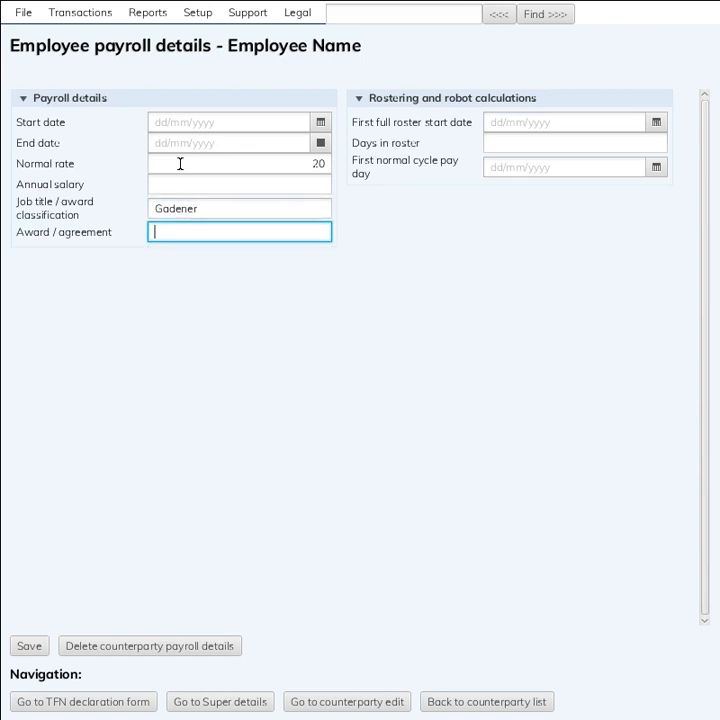
text(Landscape gar)
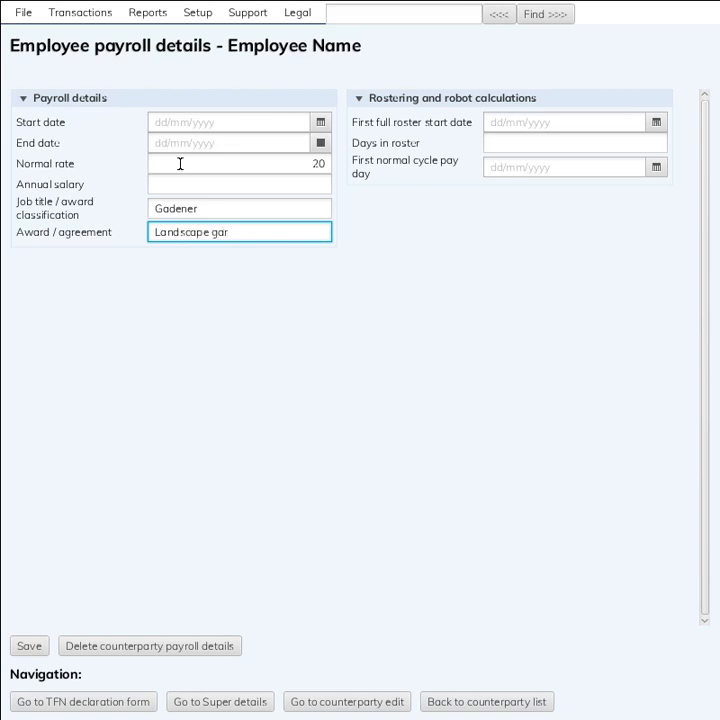
text(deners award)
click(500, 122)
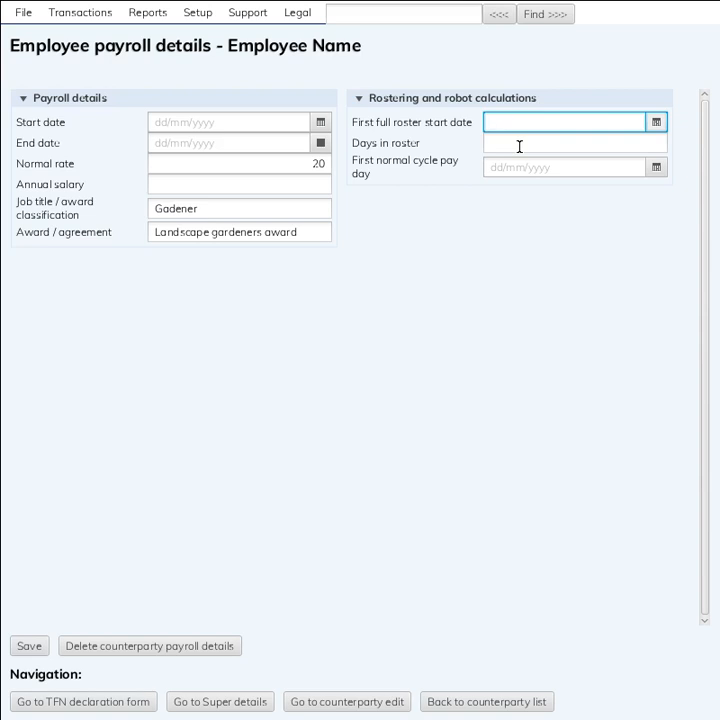
click(519, 147)
click(519, 162)
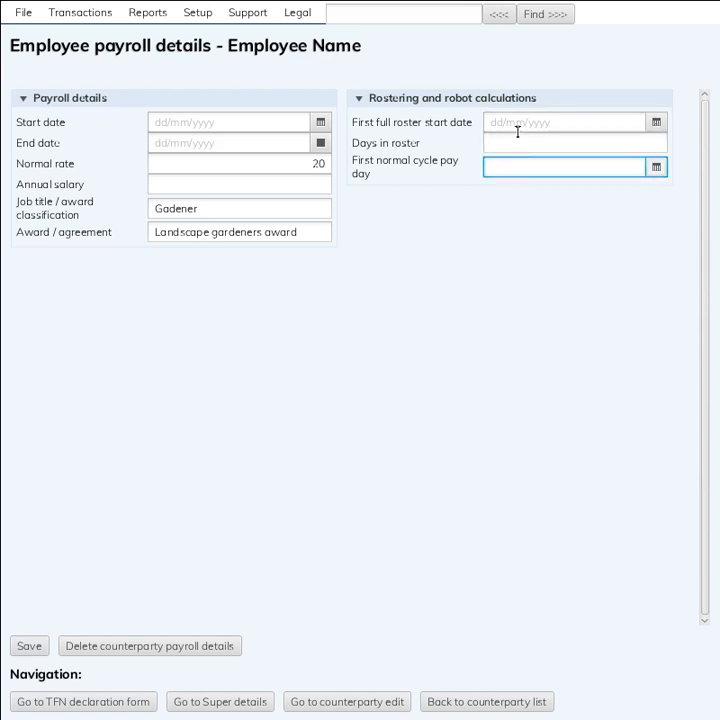
click(517, 122)
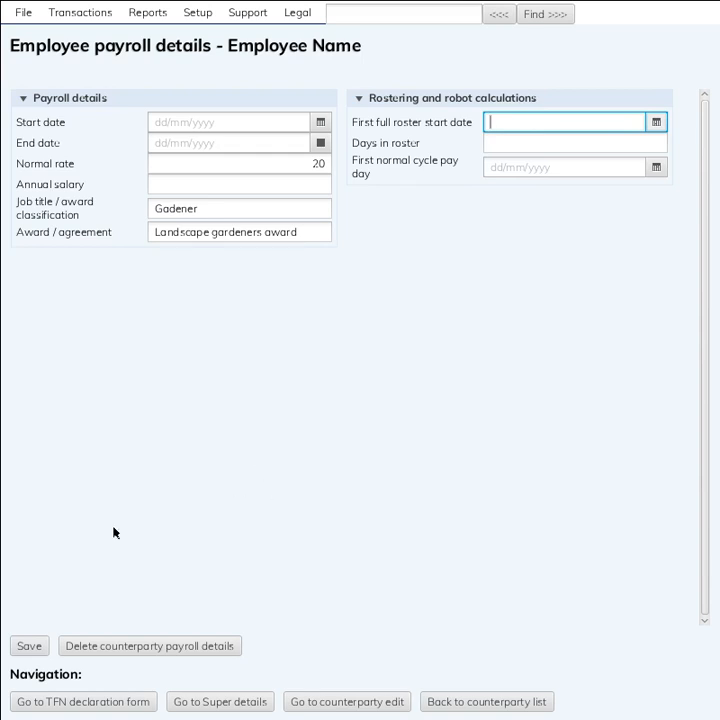
click(28, 645)
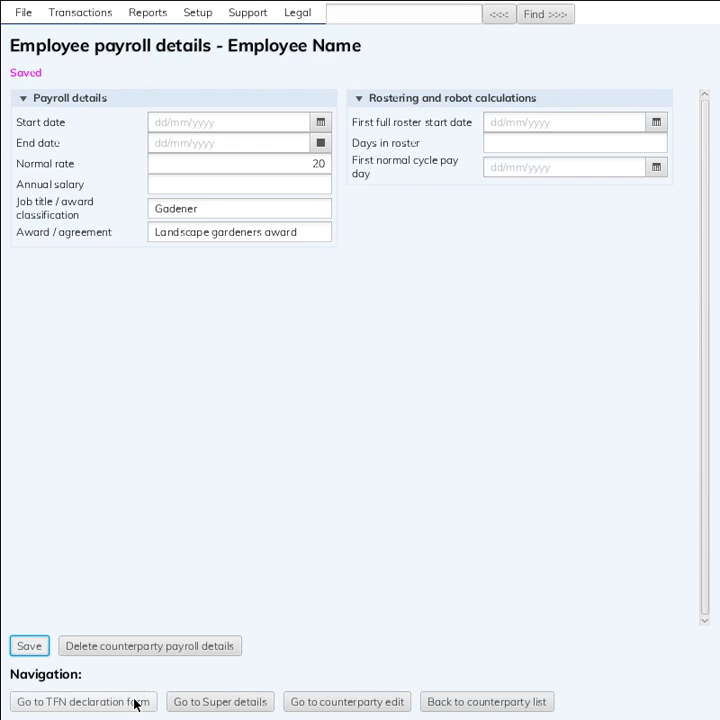
click(47, 709)
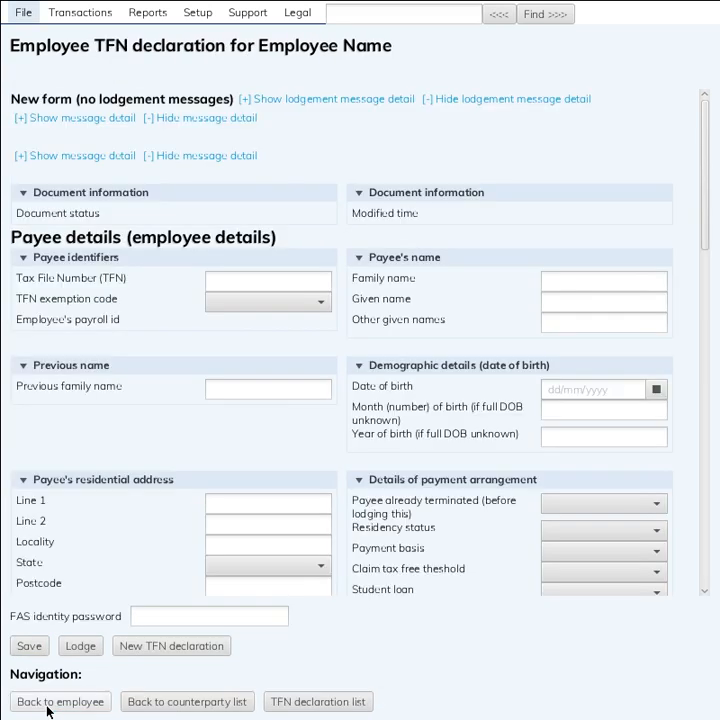
Enter the tax file number, family name 'Name', given name 'Employee' and birth date 01/07/1970
click(277, 276)
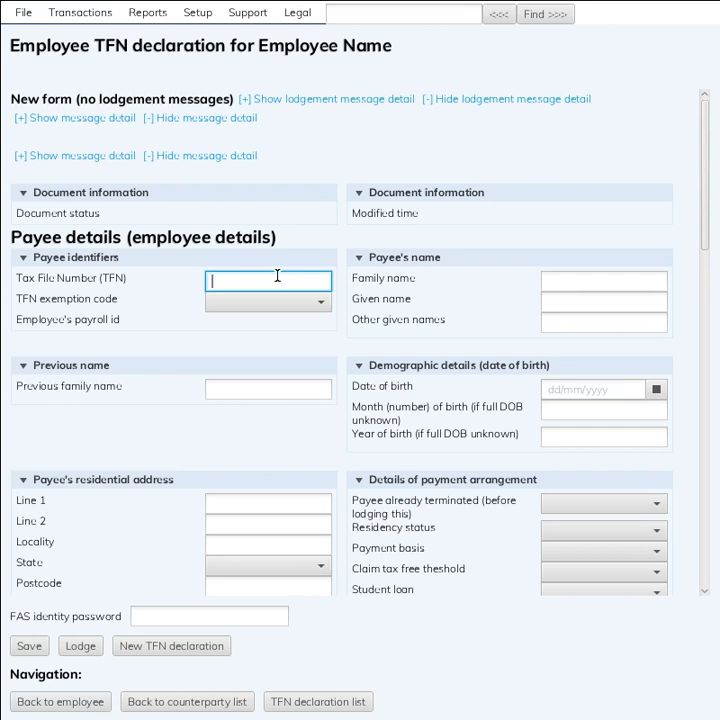
text(111111111)
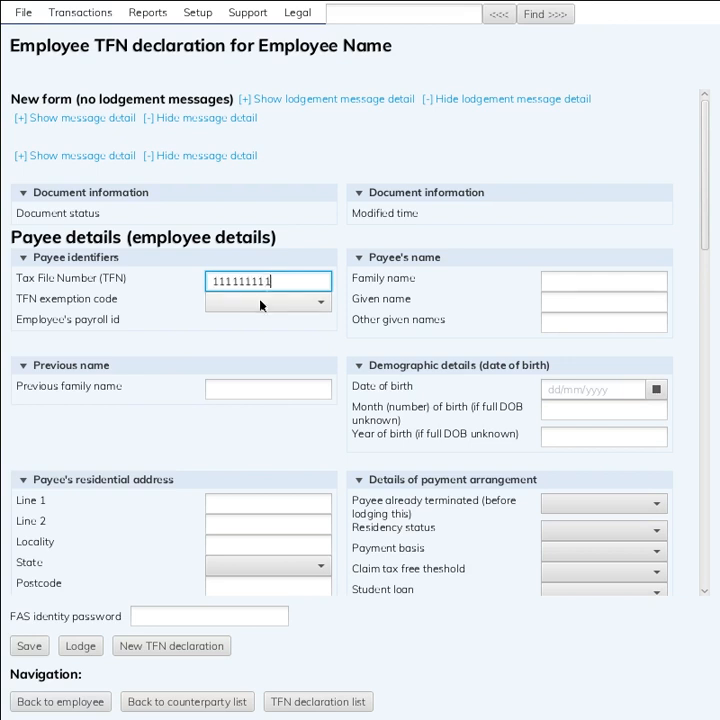
click(613, 279)
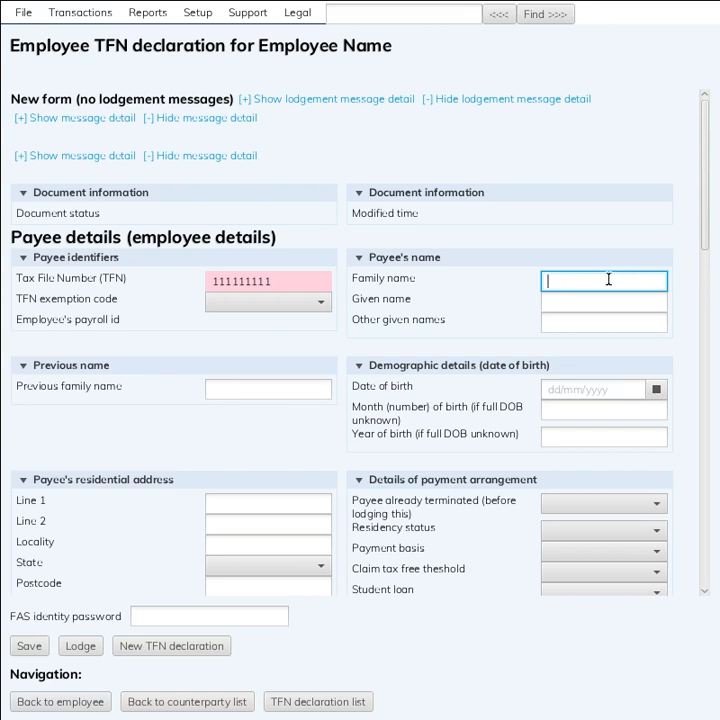
text(Nam)
text(e)
key(Tab)
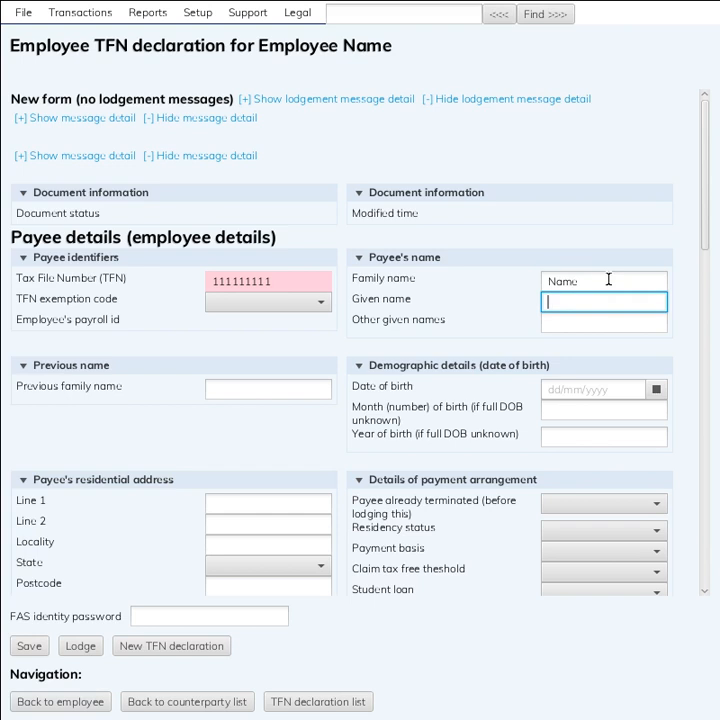
text(Employee)
key(Tab)
key(Tab)
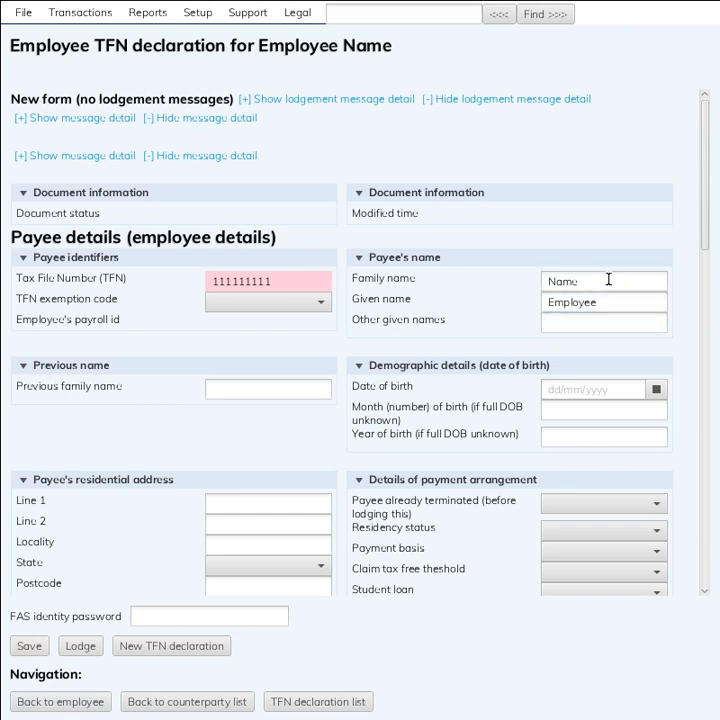
key(Tab)
text(01/)
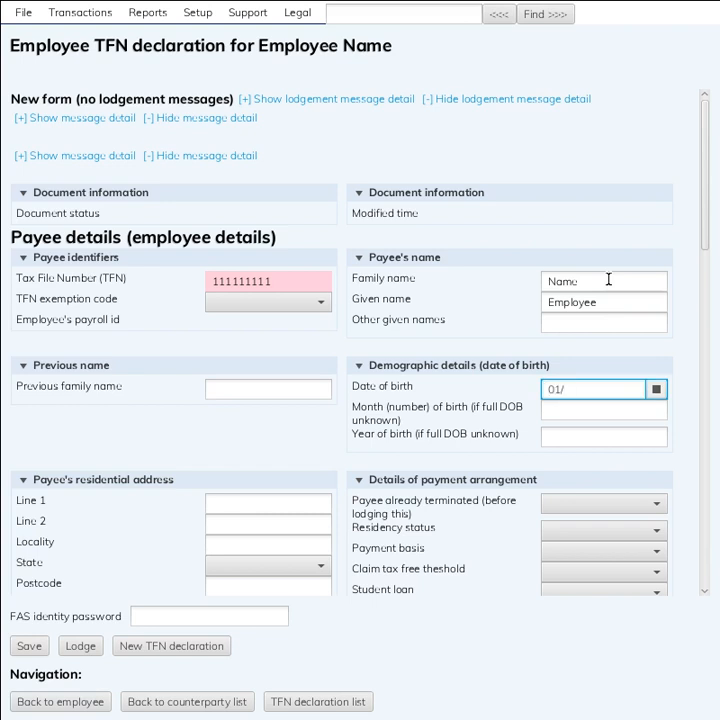
text(07/1970)
key(Tab)
key(Tab)
Fill in the employee's residential address on the TFN declaration, with state NSW and country AUSTRALIA
scroll(608, 282, down, 4)
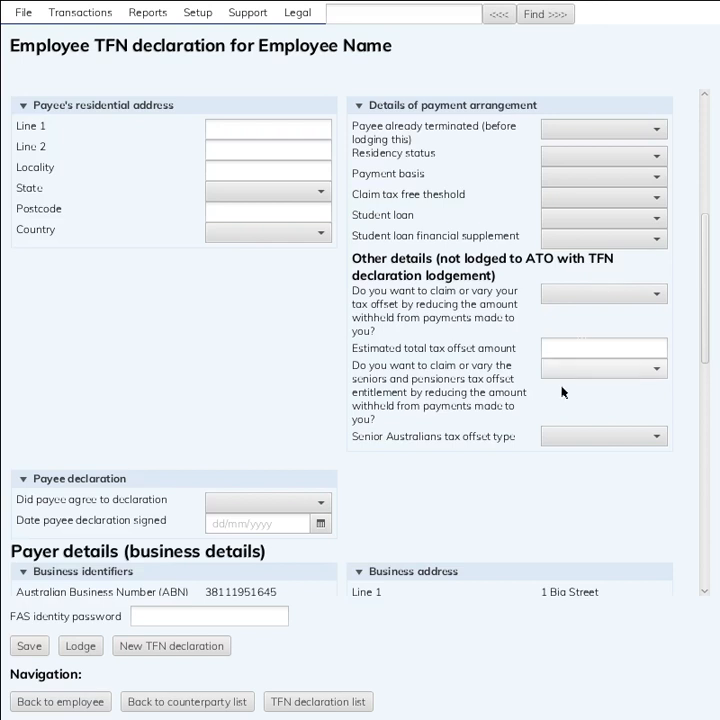
scroll(559, 390, up, 3)
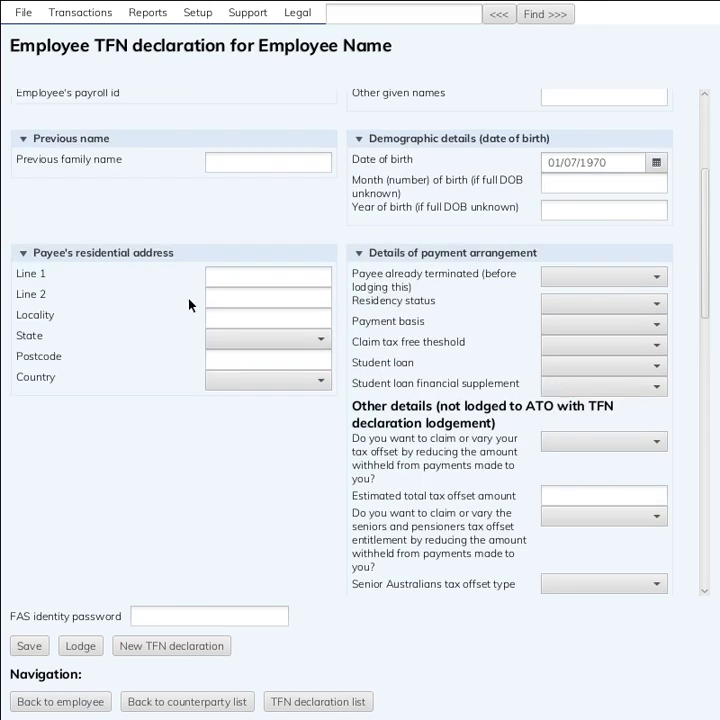
click(222, 274)
text(1)
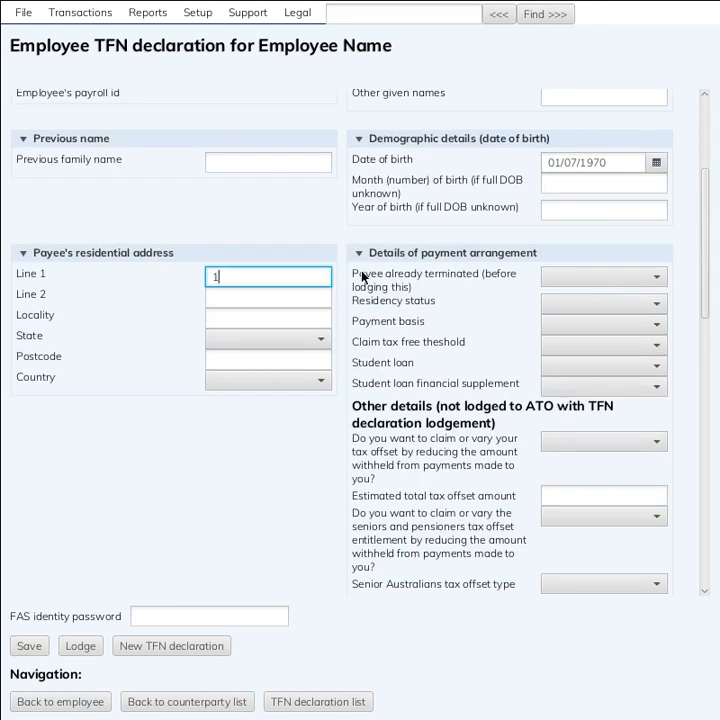
text( Street)
key(Tab)
key(Tab)
text(Somewhere)
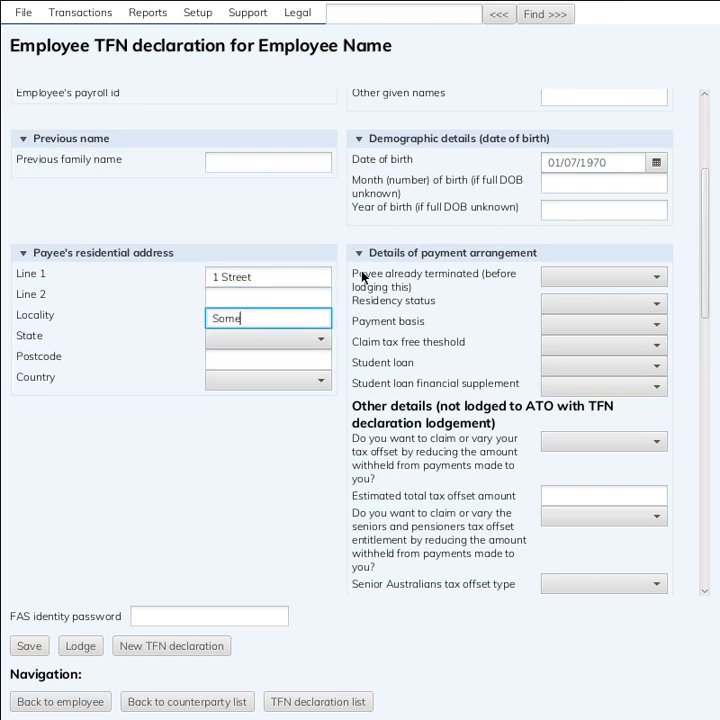
key(Tab)
key(Down)
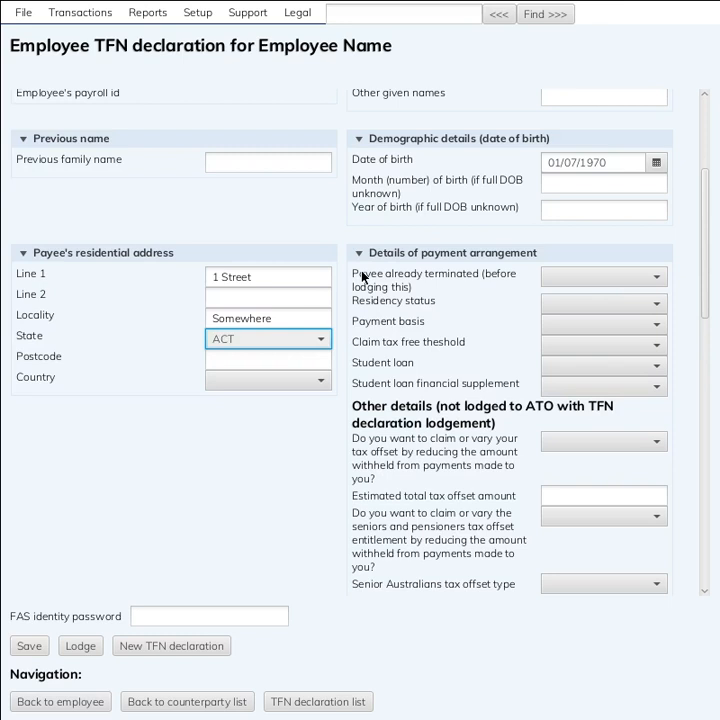
key(Down)
key(Tab)
key(Tab)
key(shift+Tab)
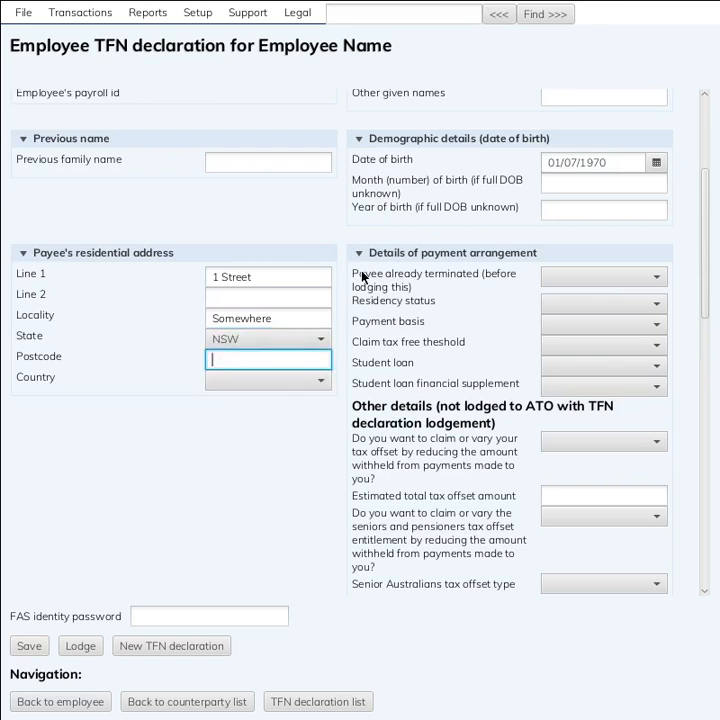
text(2000)
key(Tab)
key(Down)
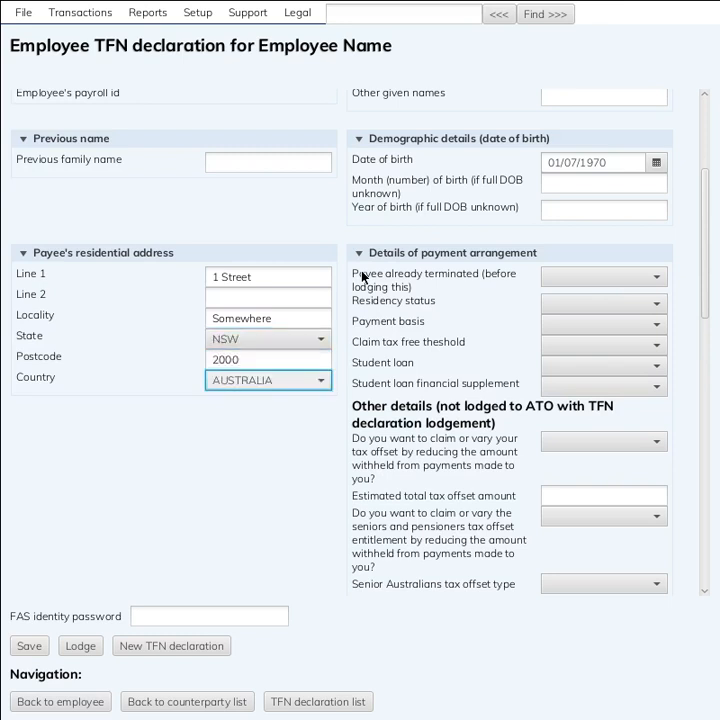
key(Tab)
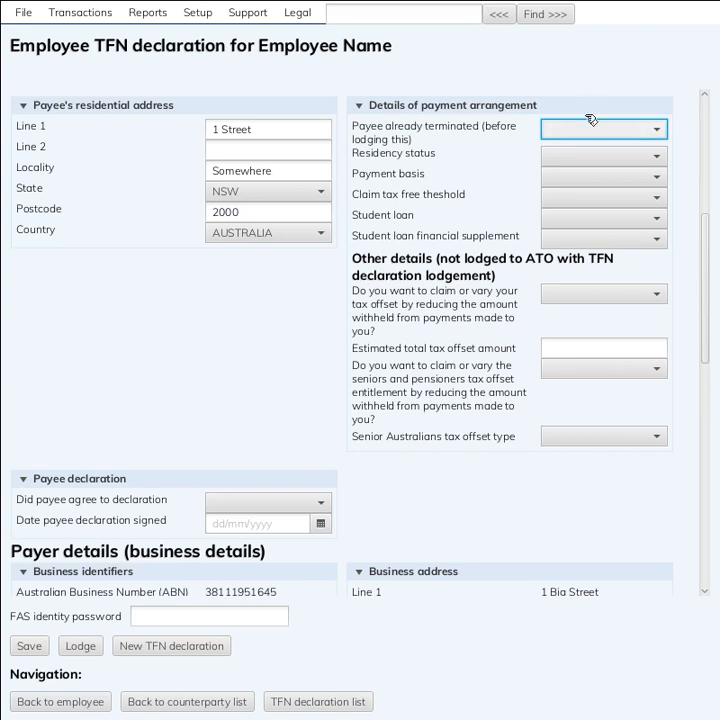
Choose Resident, Casual payees, tax-free threshold Yes, and No for student loan and financial supplement
click(590, 164)
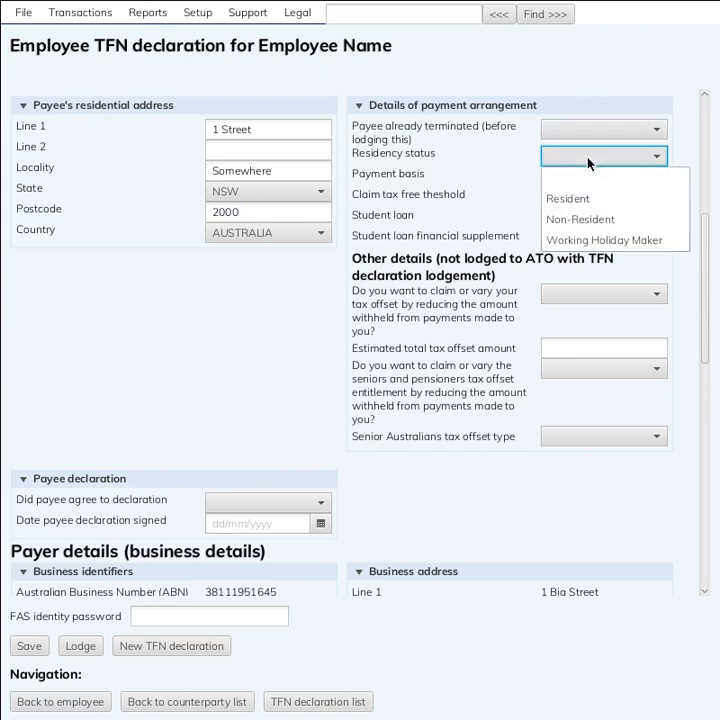
click(590, 199)
click(593, 180)
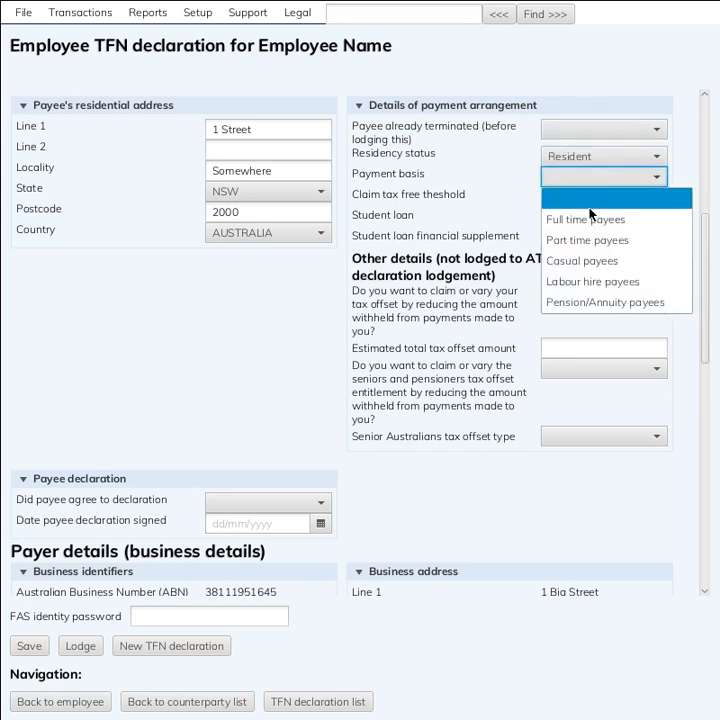
click(591, 261)
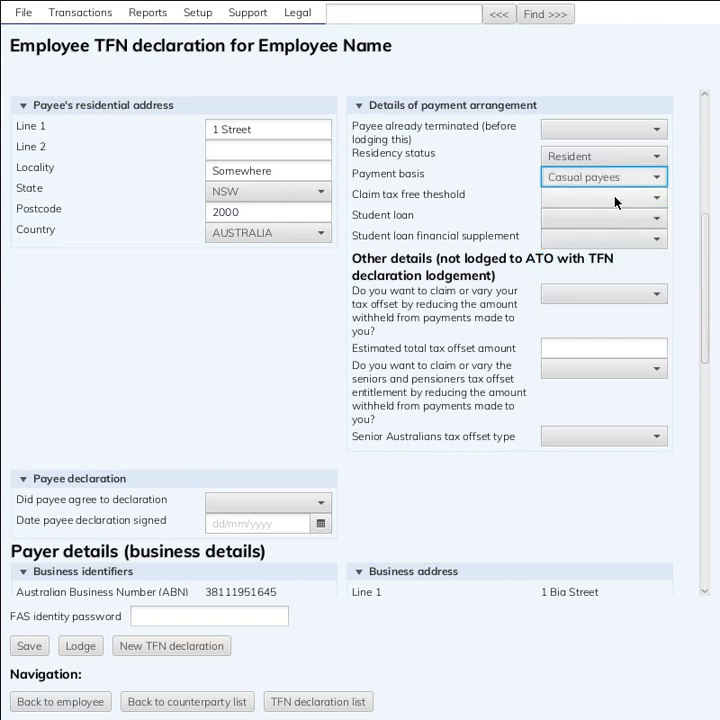
click(615, 198)
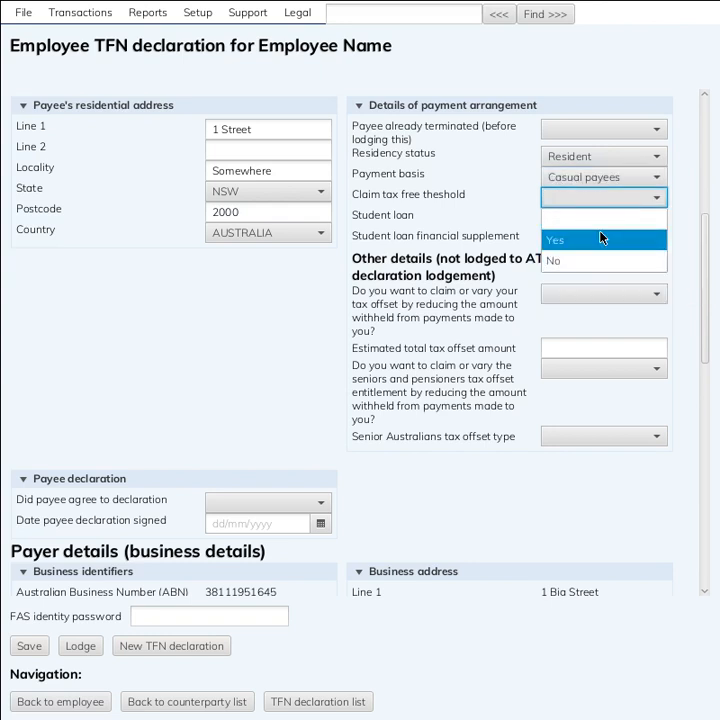
click(602, 237)
click(565, 217)
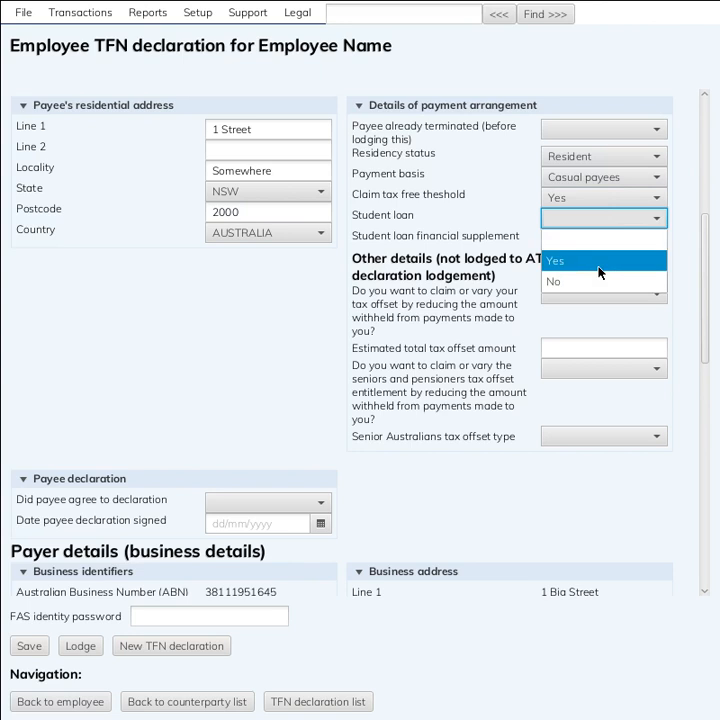
click(600, 281)
click(611, 240)
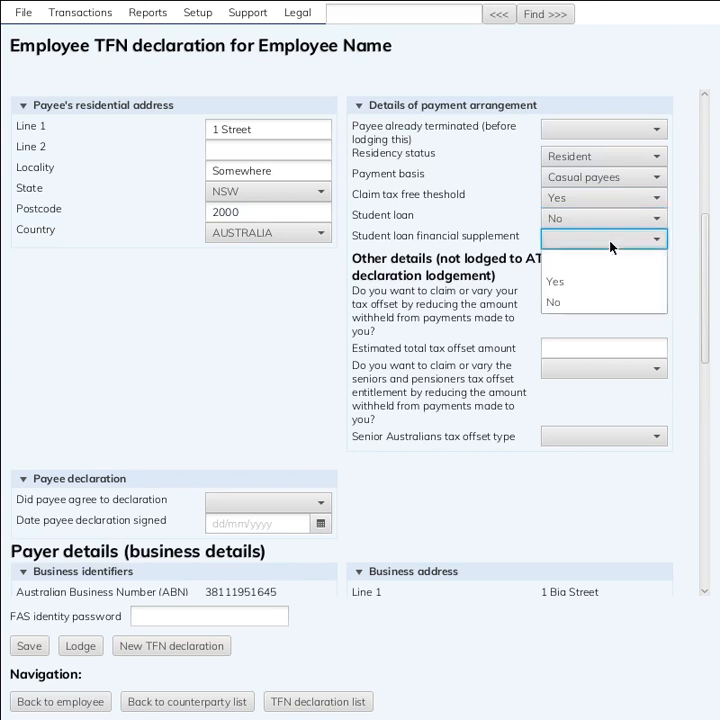
click(607, 303)
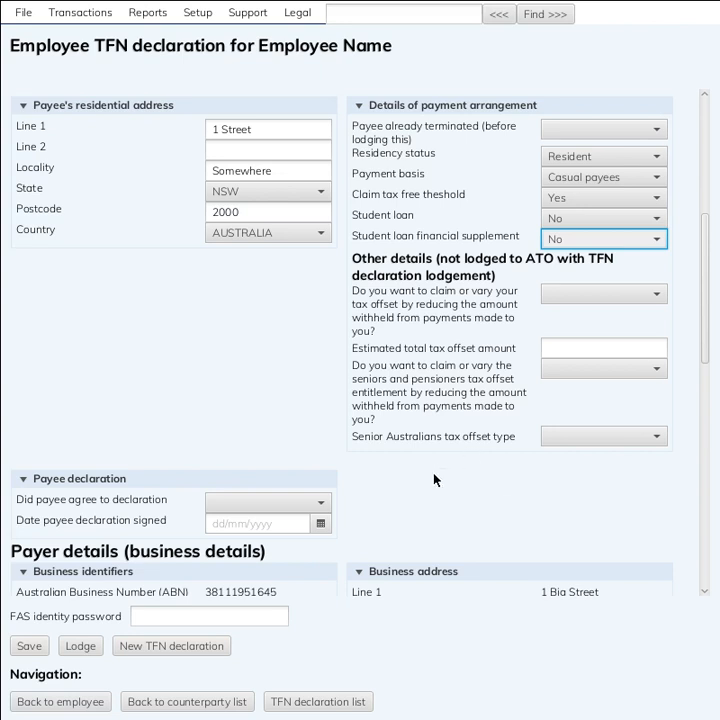
Tick the agent declaration's AUSkey signing box and save the TFN declaration
click(267, 513)
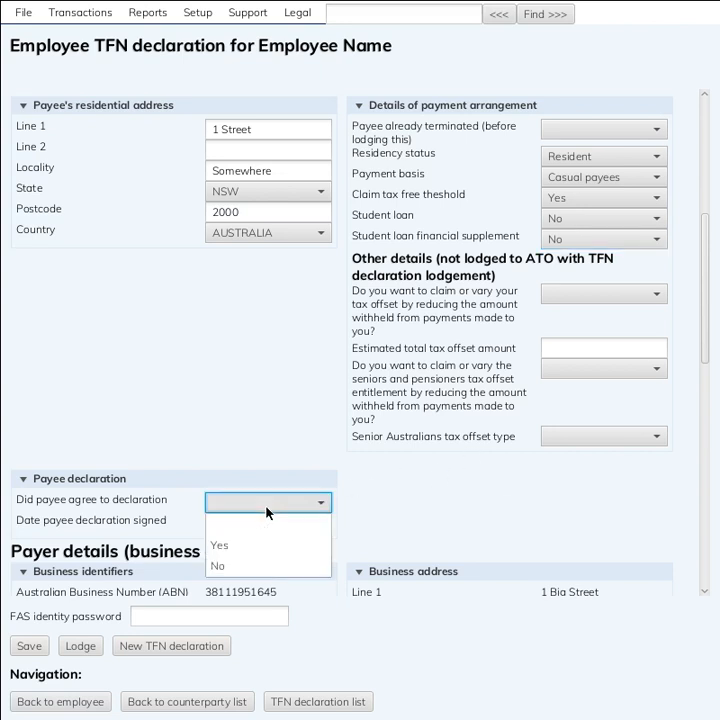
click(267, 513)
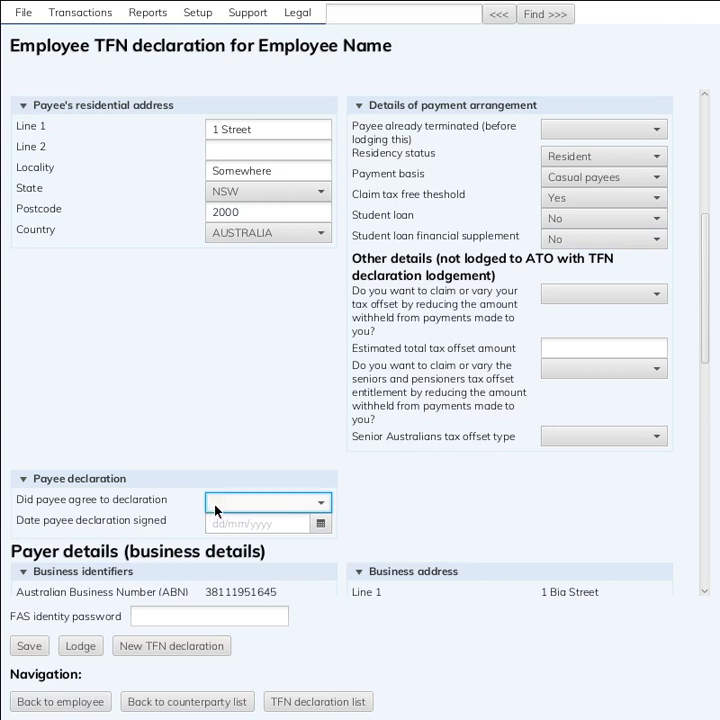
scroll(421, 538, down, 2)
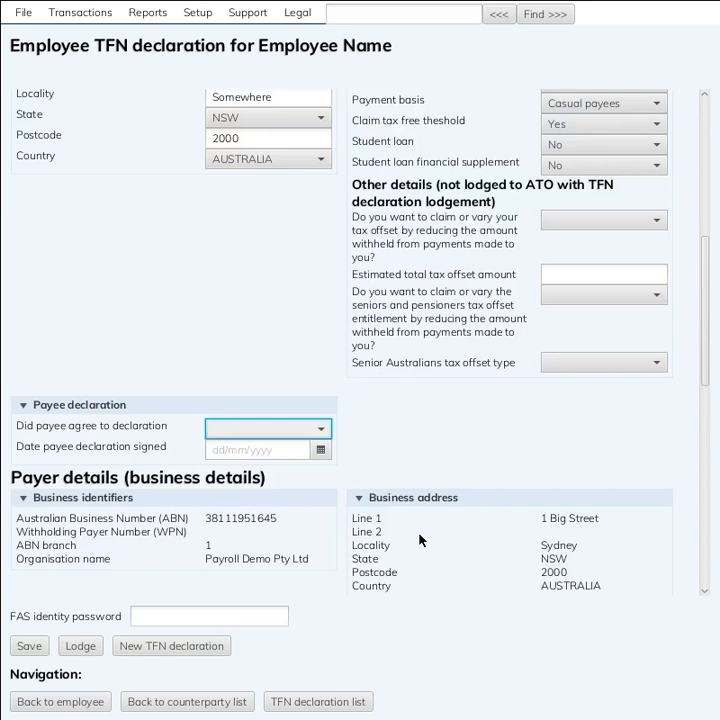
scroll(420, 540, down, 4)
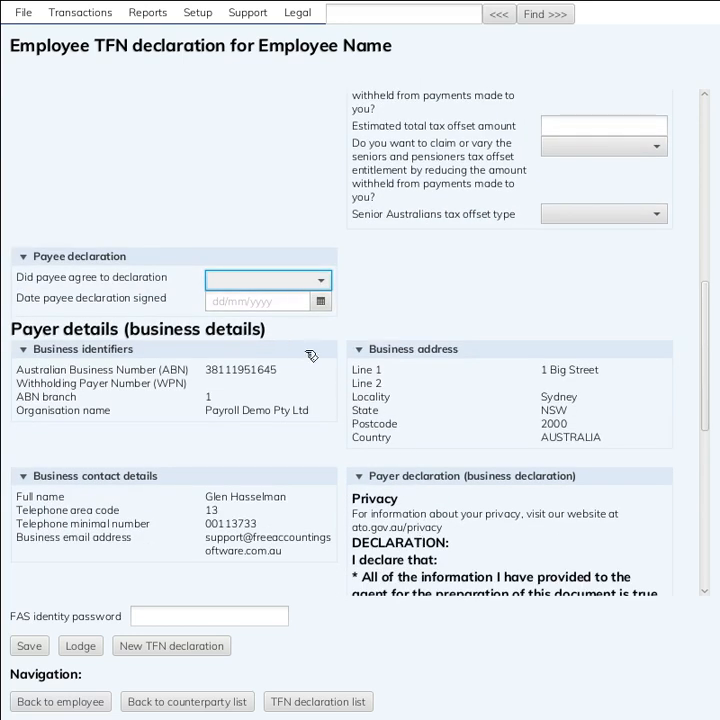
scroll(341, 410, down, 2)
scroll(341, 410, down, 3)
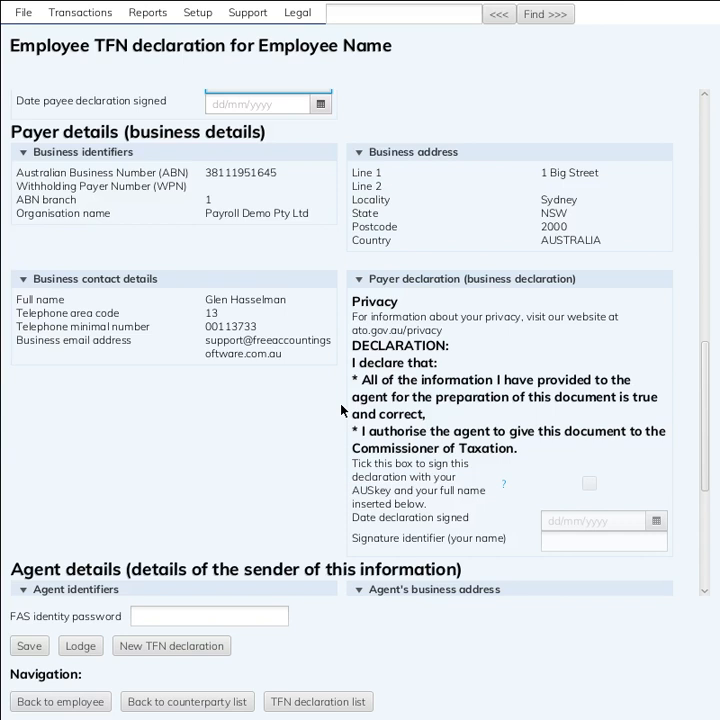
scroll(341, 410, down, 2)
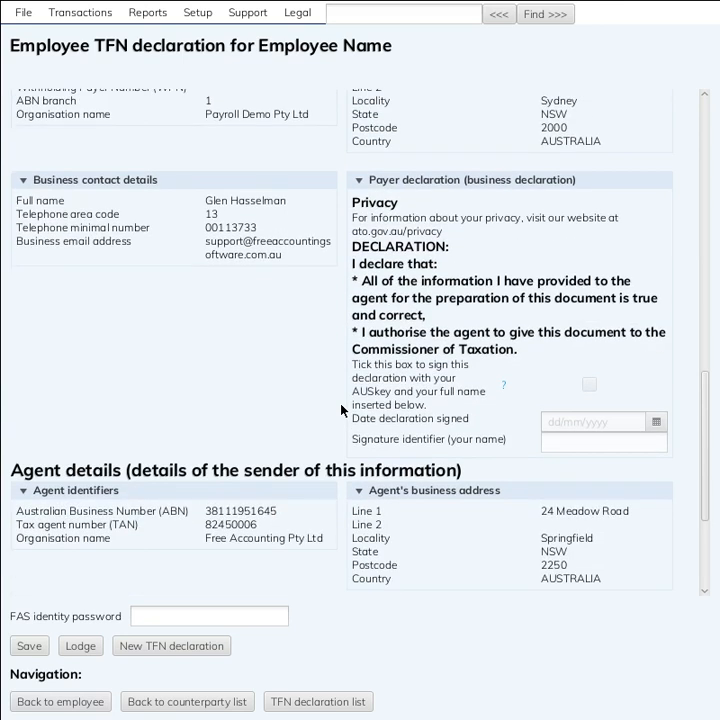
scroll(341, 410, down, 4)
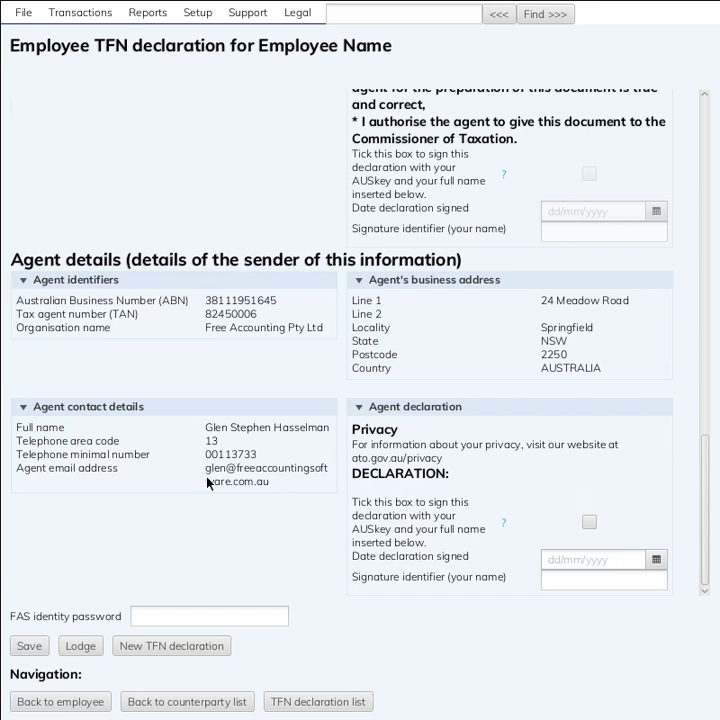
click(589, 522)
click(589, 558)
click(576, 582)
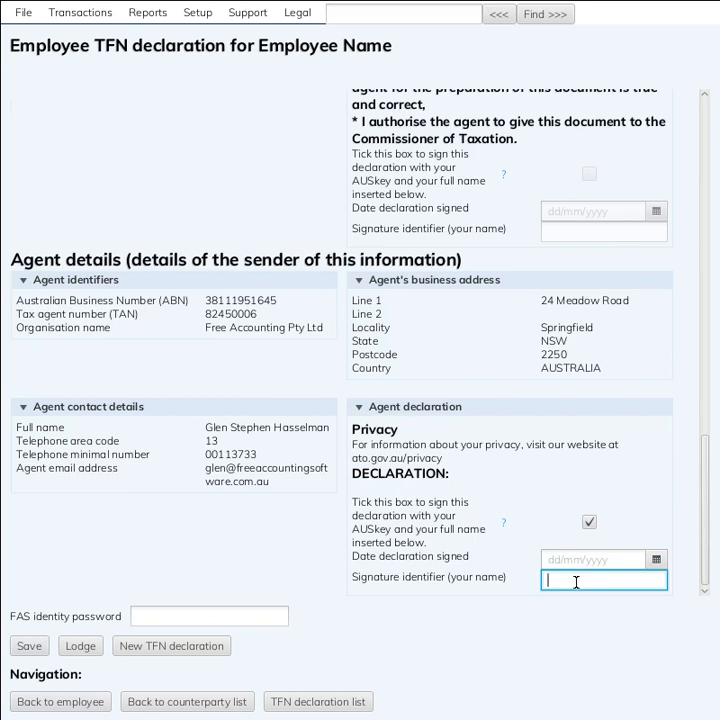
click(241, 614)
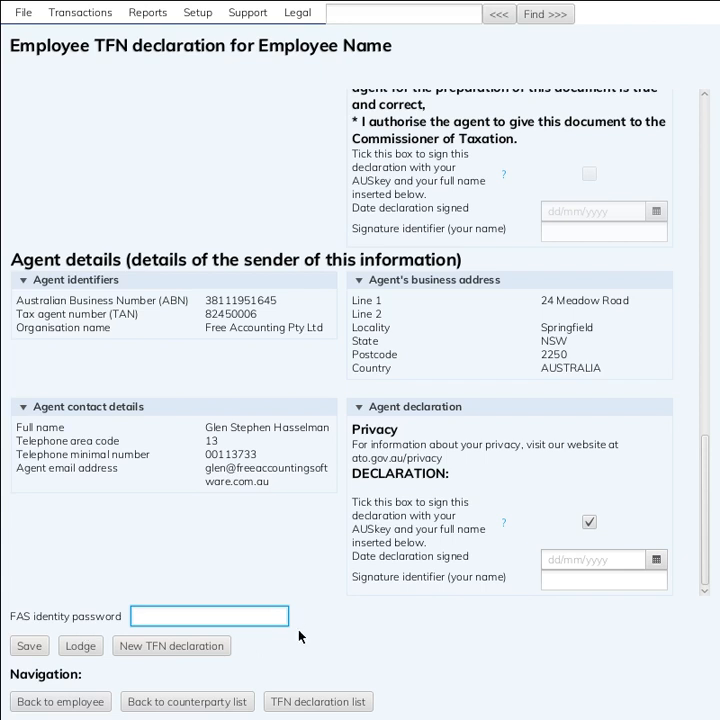
click(37, 649)
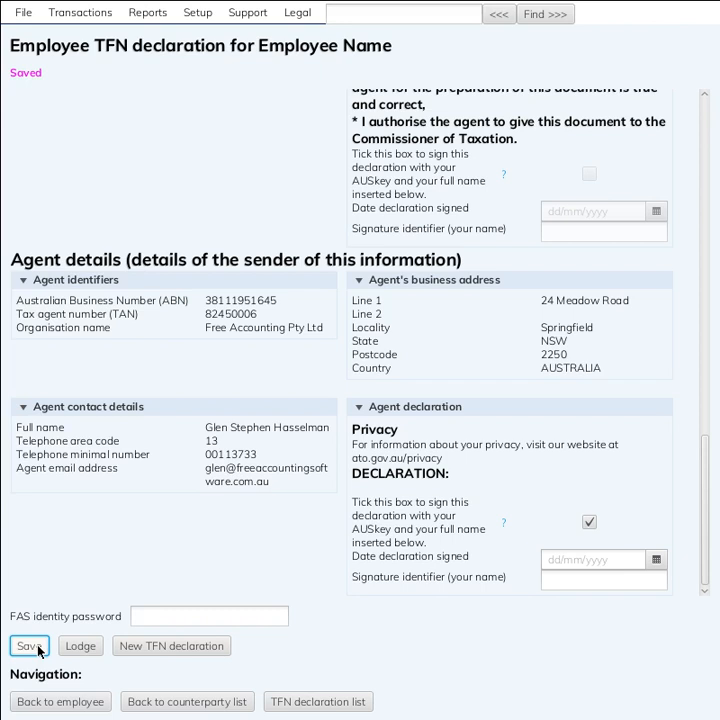
Check the employee's super details, find no super fund listed, and go back to counterparties
click(44, 708)
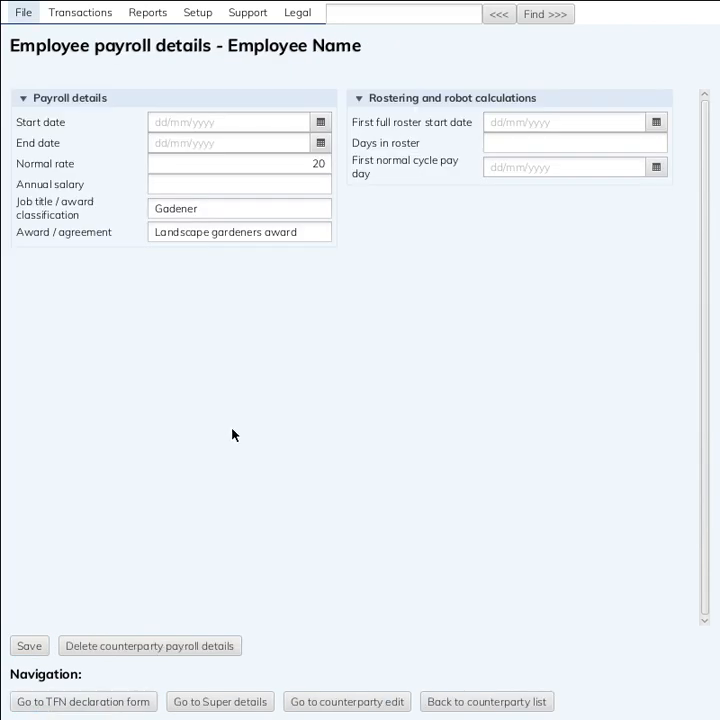
click(217, 705)
click(80, 12)
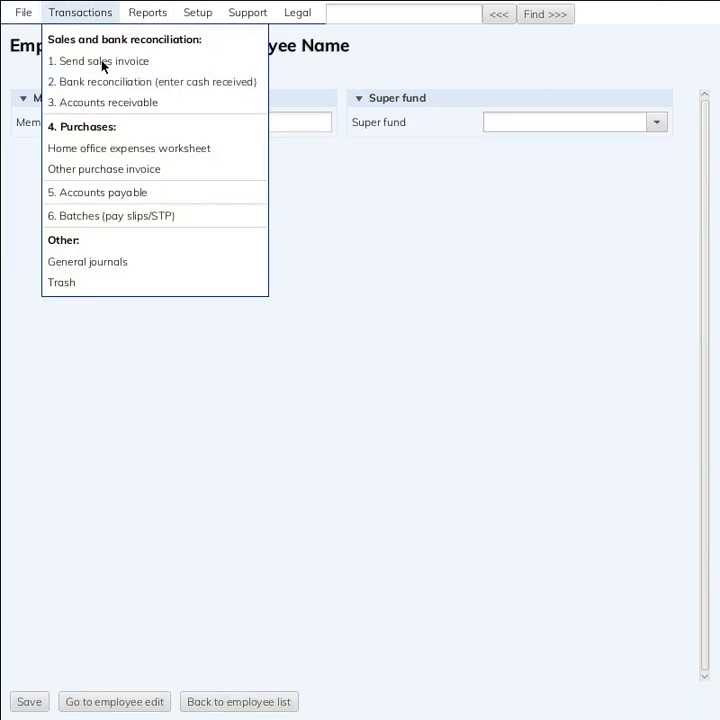
click(398, 219)
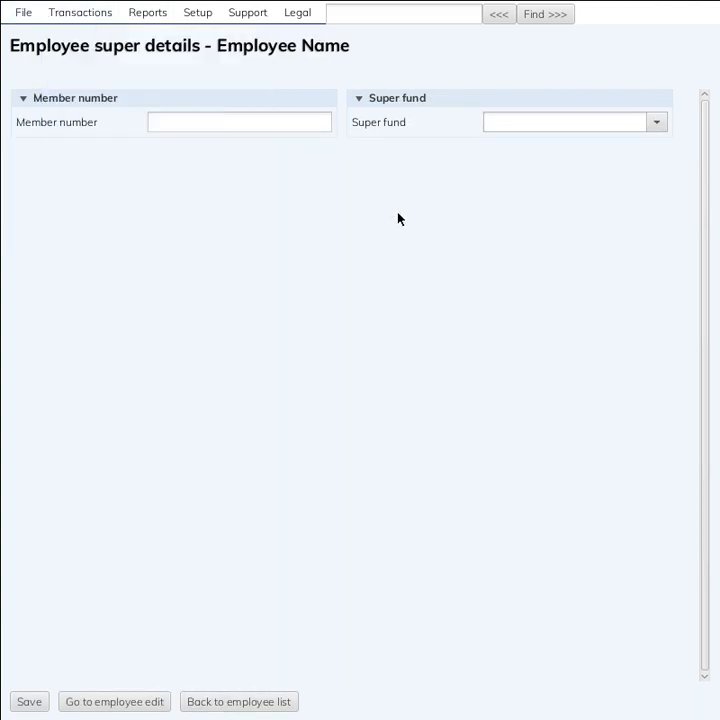
click(657, 122)
click(427, 372)
click(208, 703)
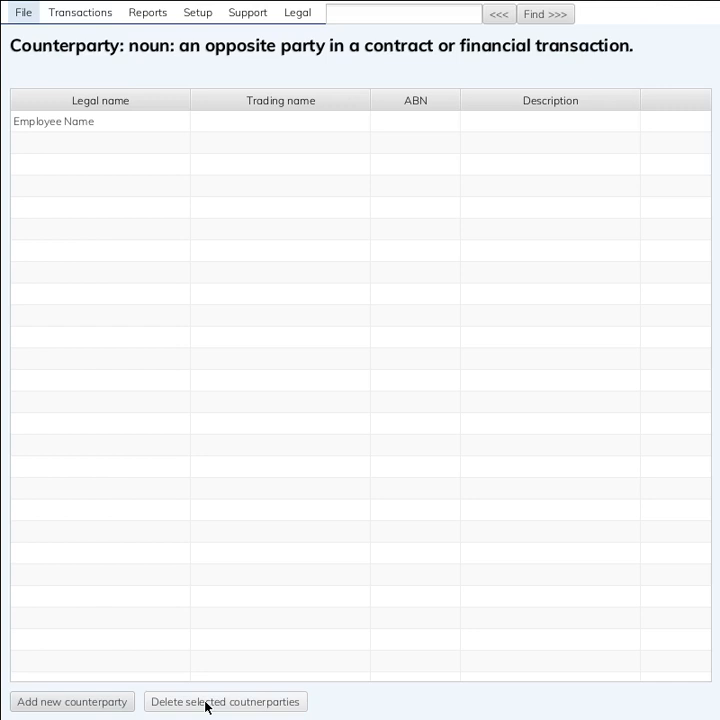
Add a counterparty with legal name 'The Super Fund', save it, and mark it as a super fund
click(45, 703)
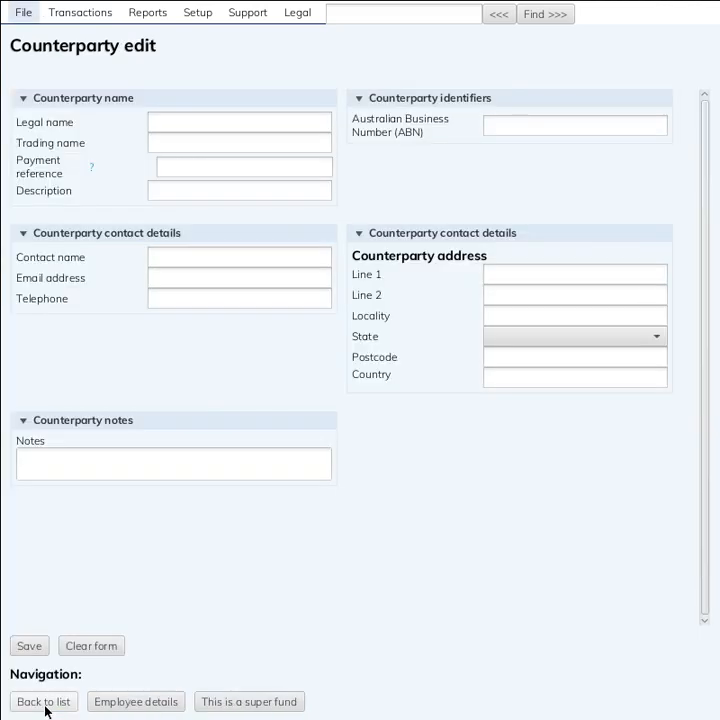
click(170, 124)
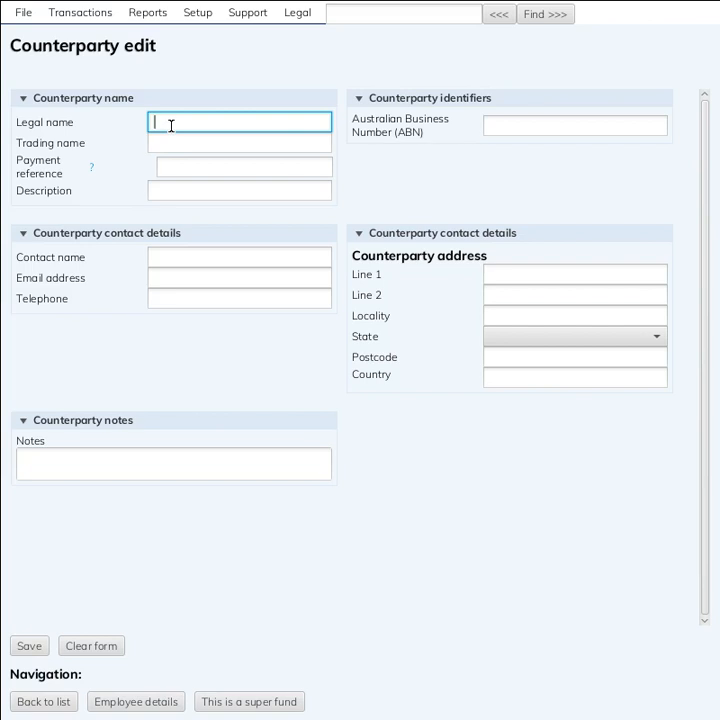
text(S)
key(BackSpace)
text(Empes)
key(BackSpace)
key(BackSpace)
key(BackSpace)
key(BackSpace)
key(BackSpace)
text(The Super Fund)
click(37, 646)
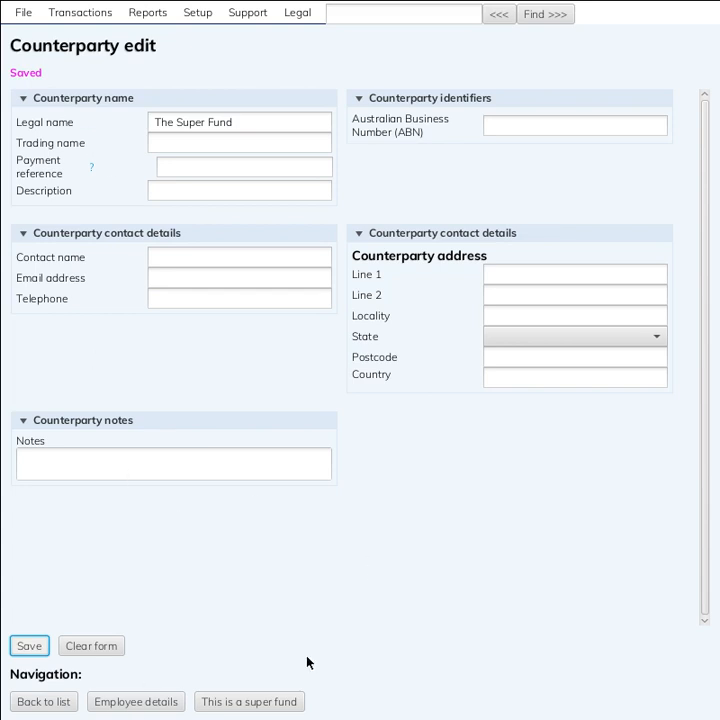
click(253, 702)
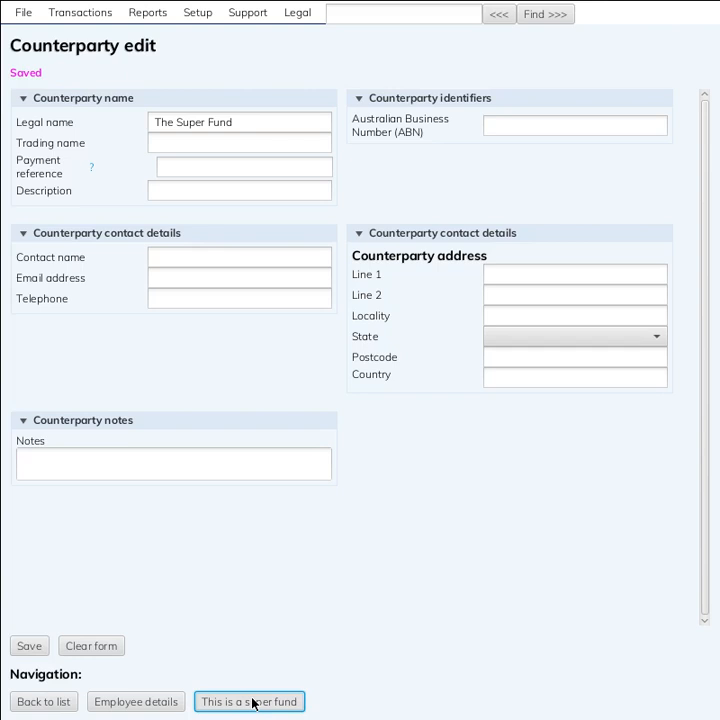
Record the fund's USI as TBA and save the superannuation product details
click(247, 163)
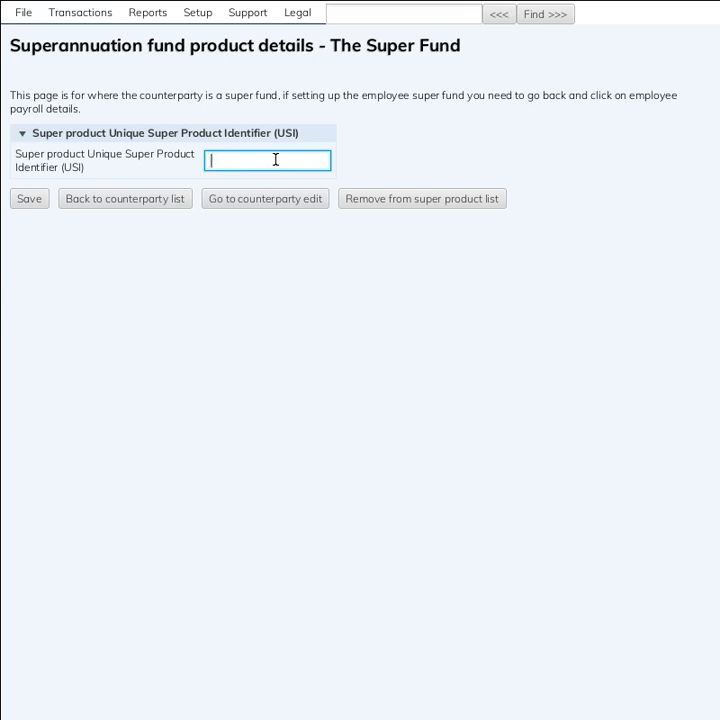
text(TBA)
click(24, 204)
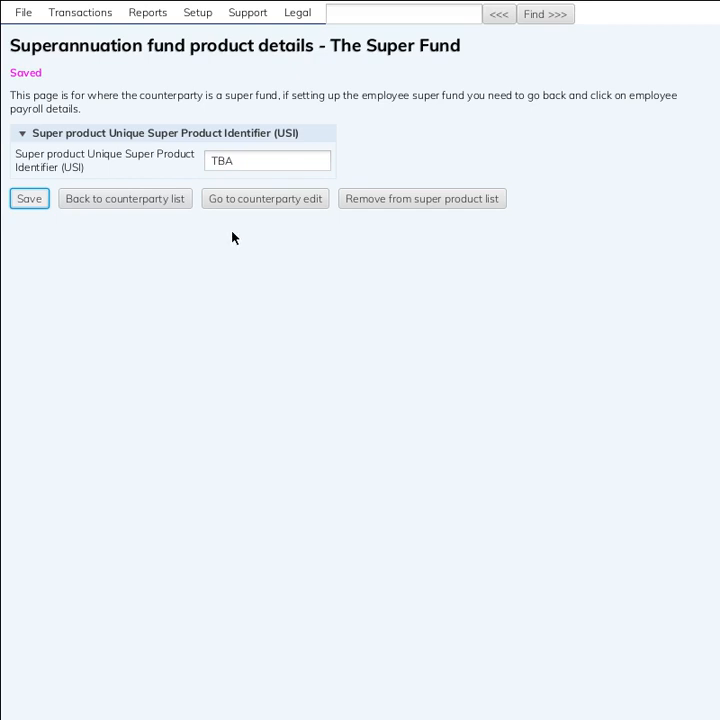
Open the employee's counterparty record and go to their super details
click(170, 198)
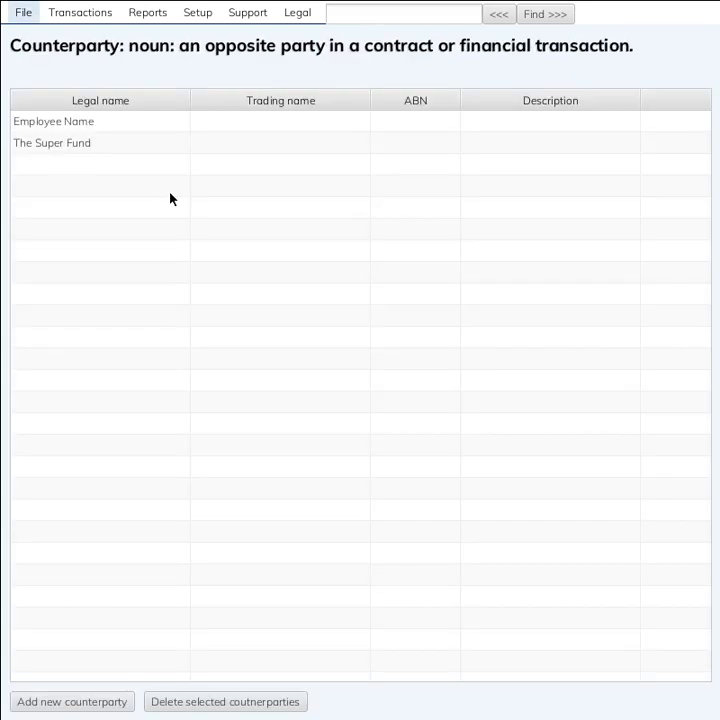
click(145, 129)
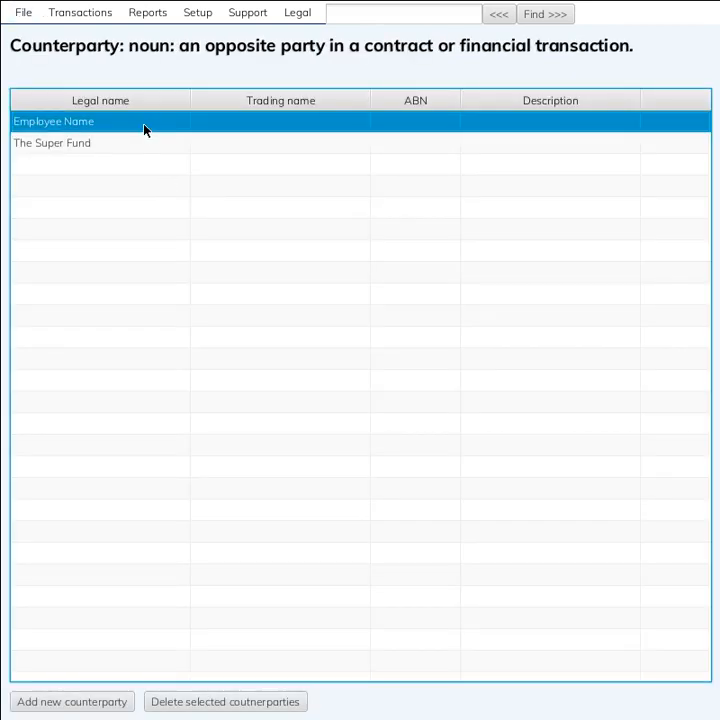
double_click(145, 129)
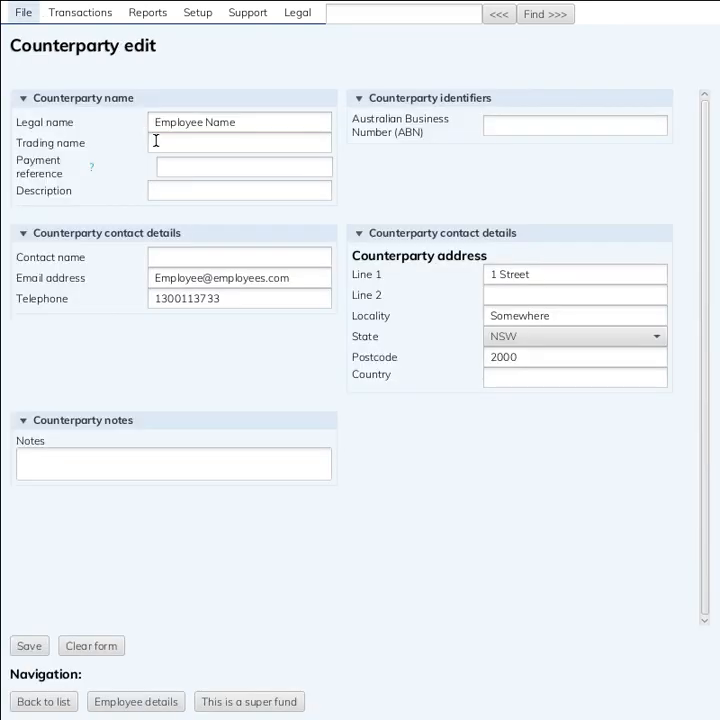
click(117, 703)
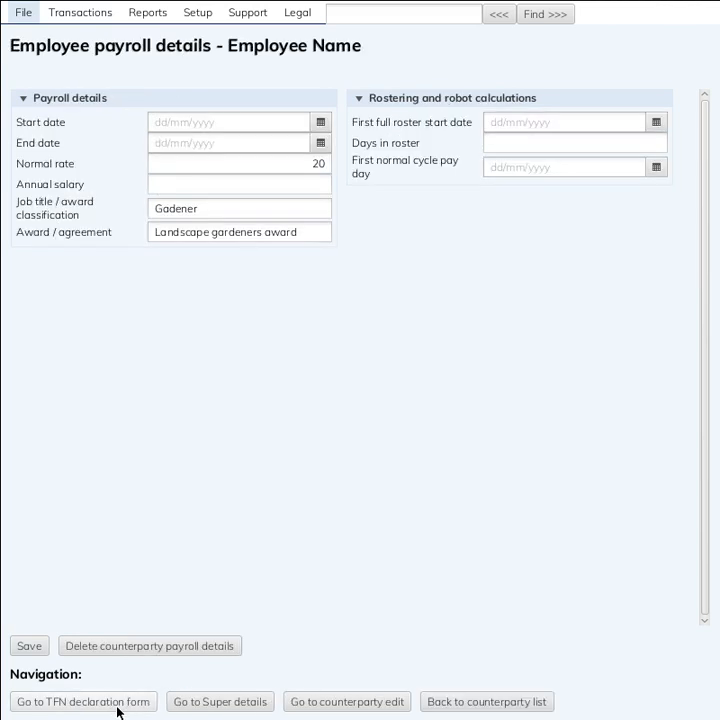
click(262, 702)
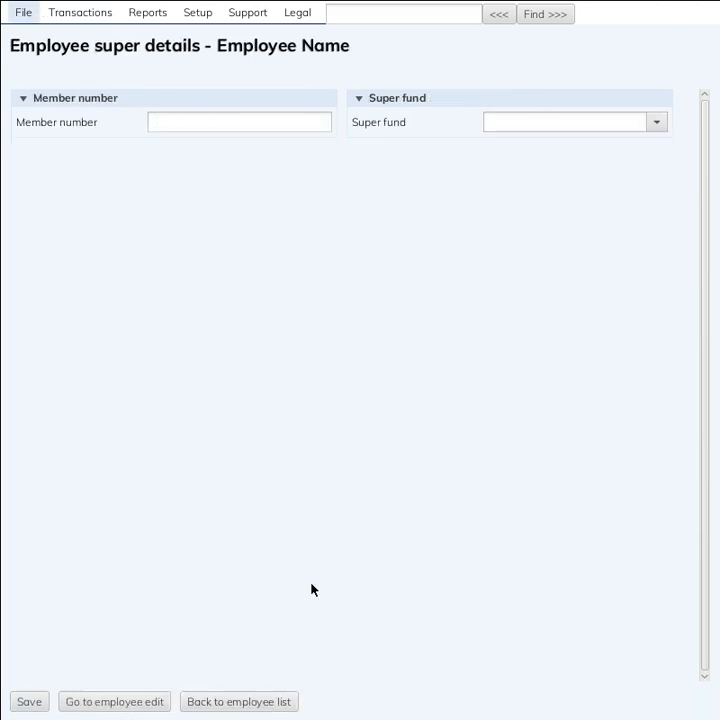
Enter member number 123, choose The Super Fund, and save
click(302, 122)
text(123)
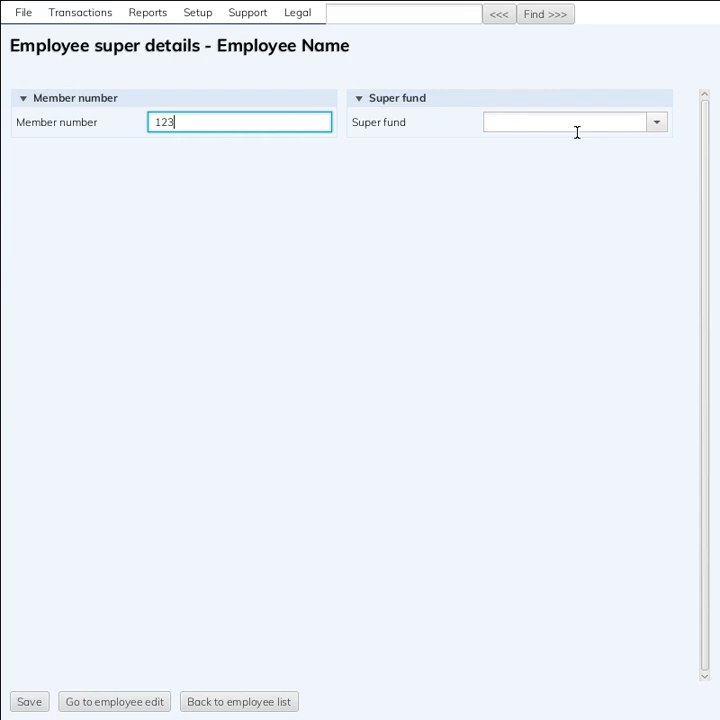
click(655, 126)
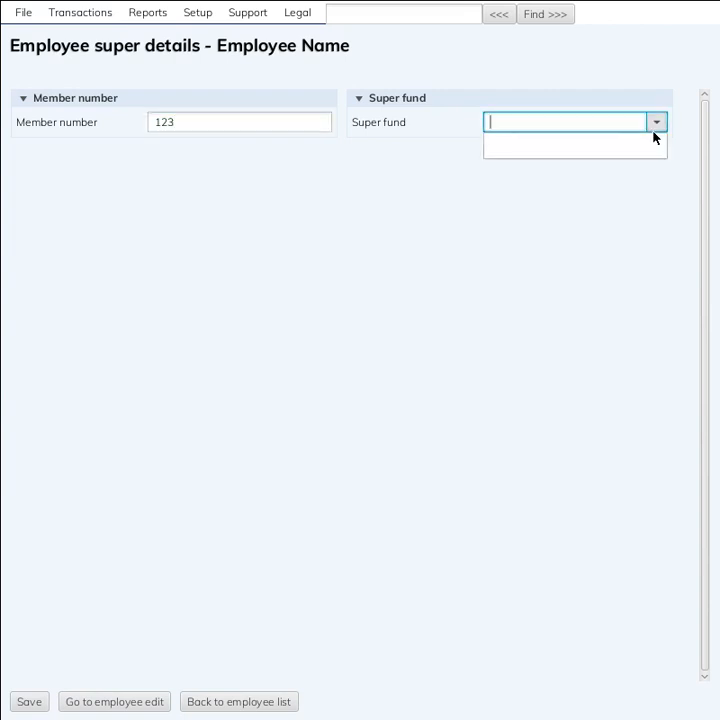
text(t)
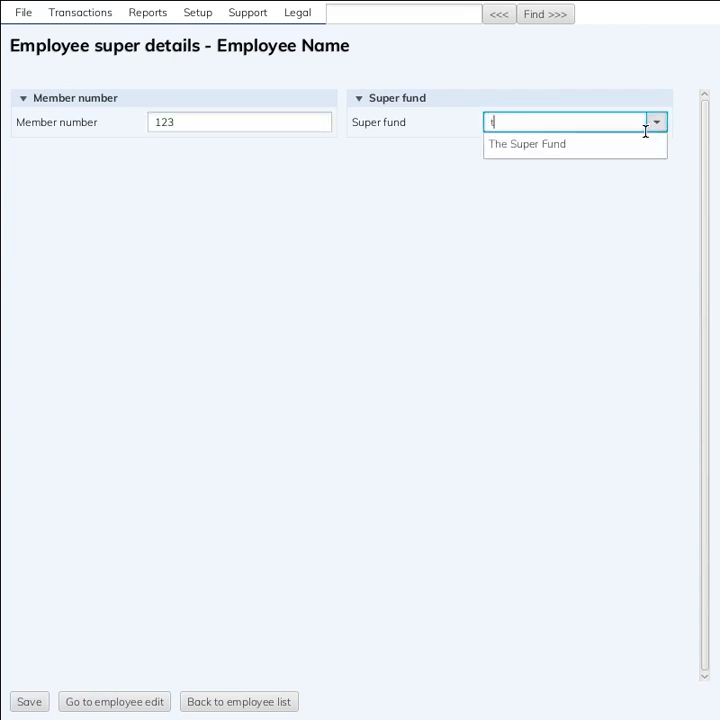
click(595, 149)
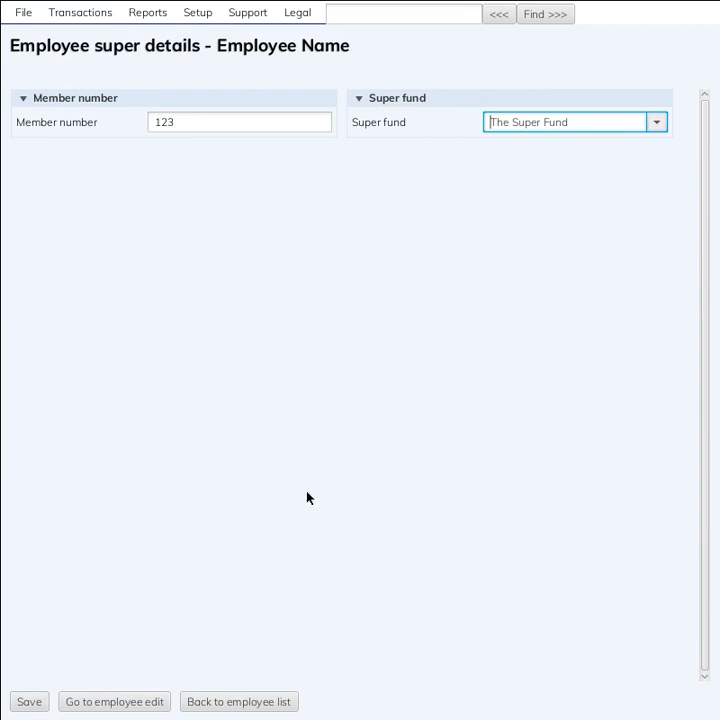
click(28, 701)
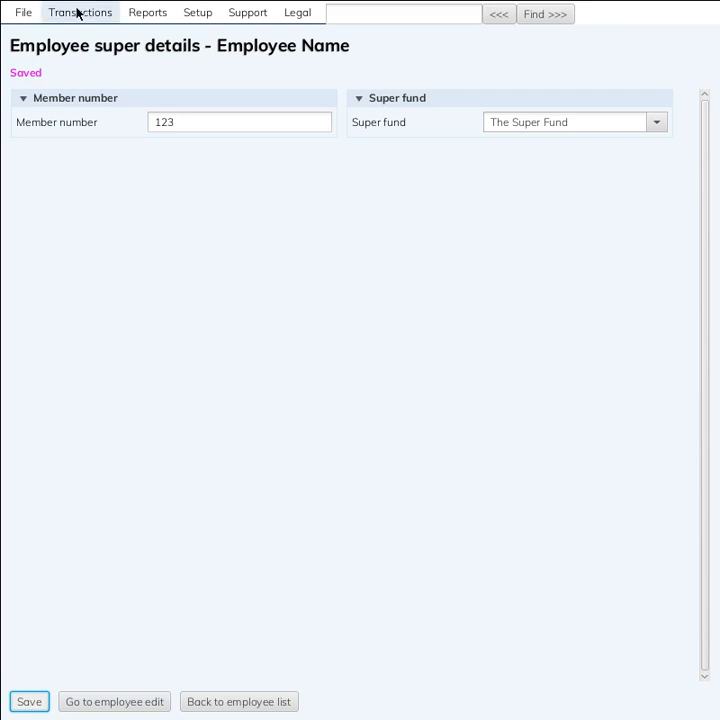
Open the Setup tax codes list and select PAYG withholding taxable
click(197, 15)
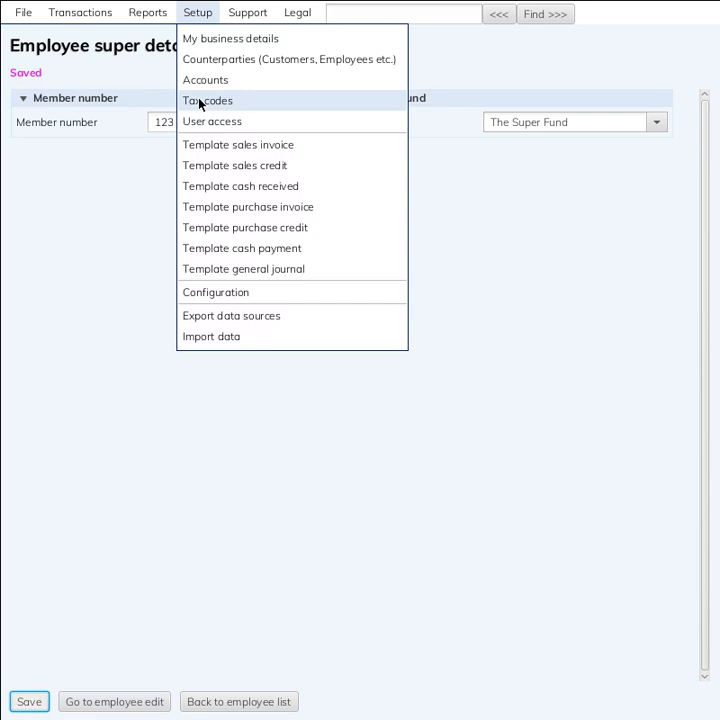
click(255, 108)
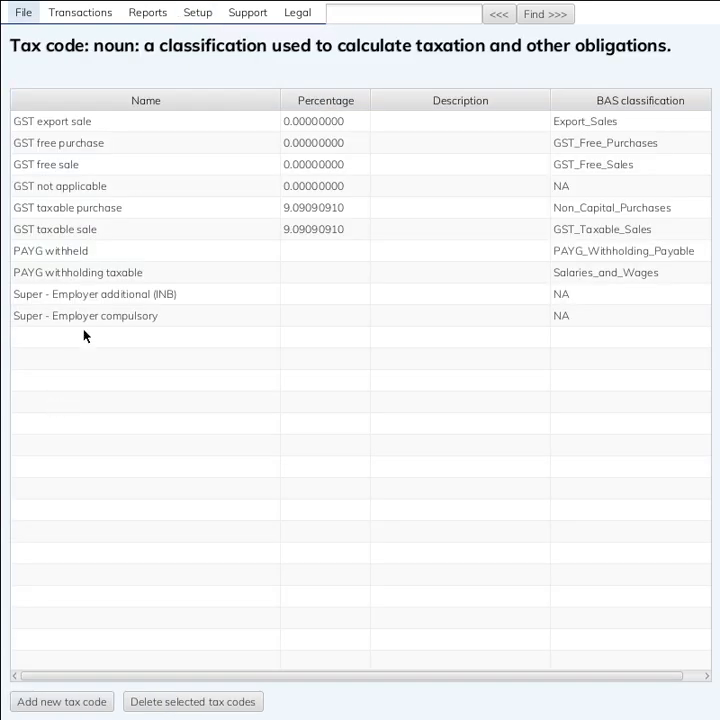
click(126, 273)
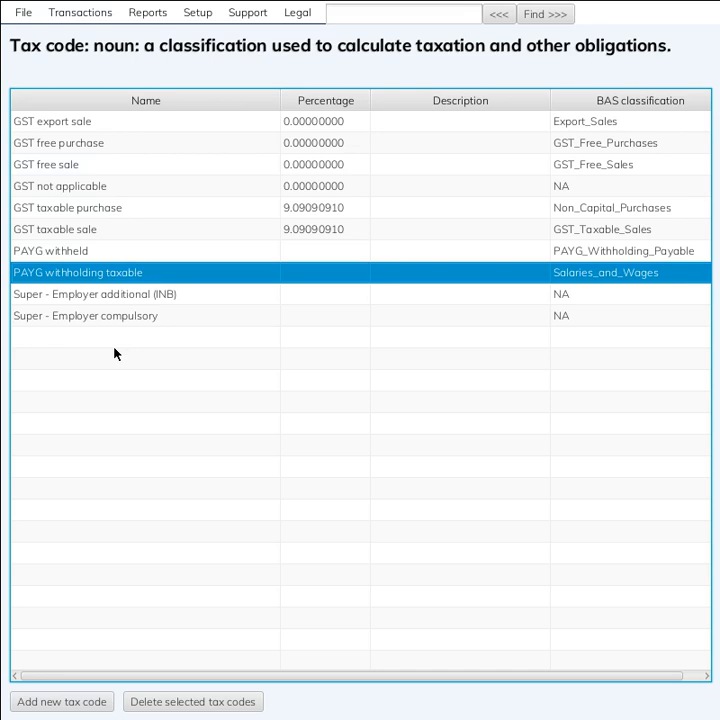
Save PAYG withholding taxable with BAS Salaries and wages, PS/TPAR Individual_Non_Business, gross Individual_Non_Business_Gross
double_click(110, 282)
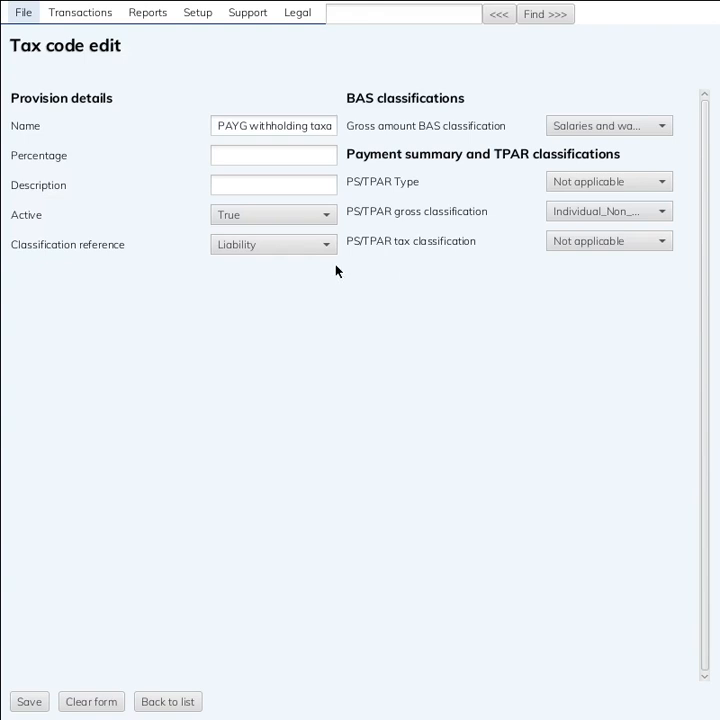
click(636, 135)
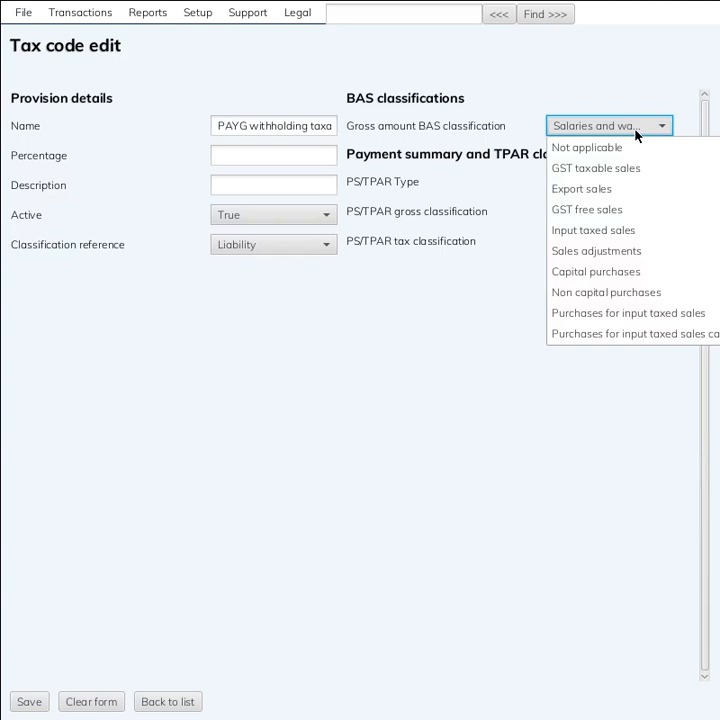
scroll(640, 225, down, 4)
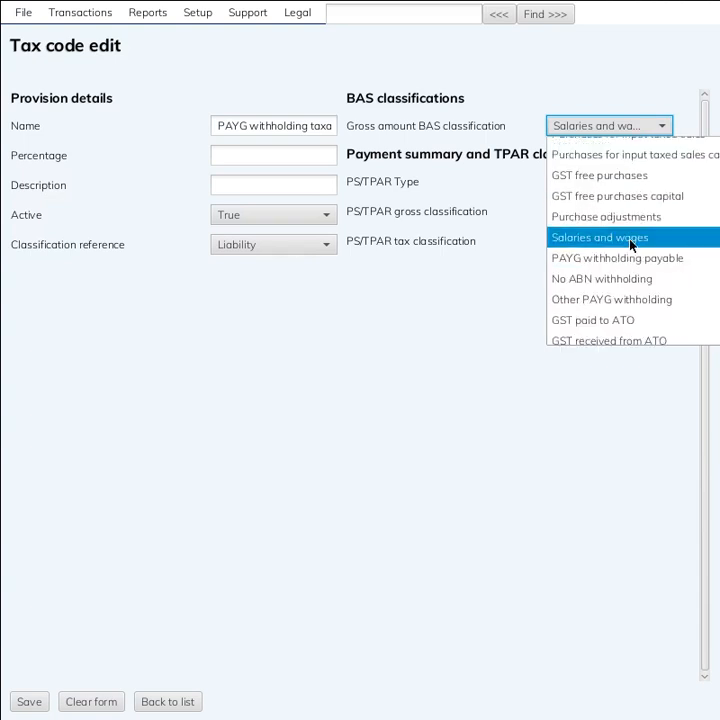
click(643, 97)
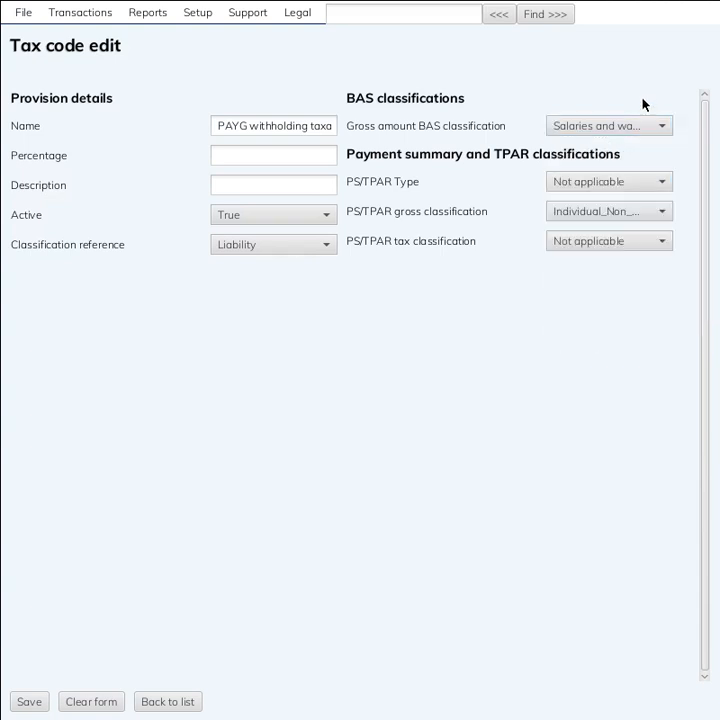
click(622, 187)
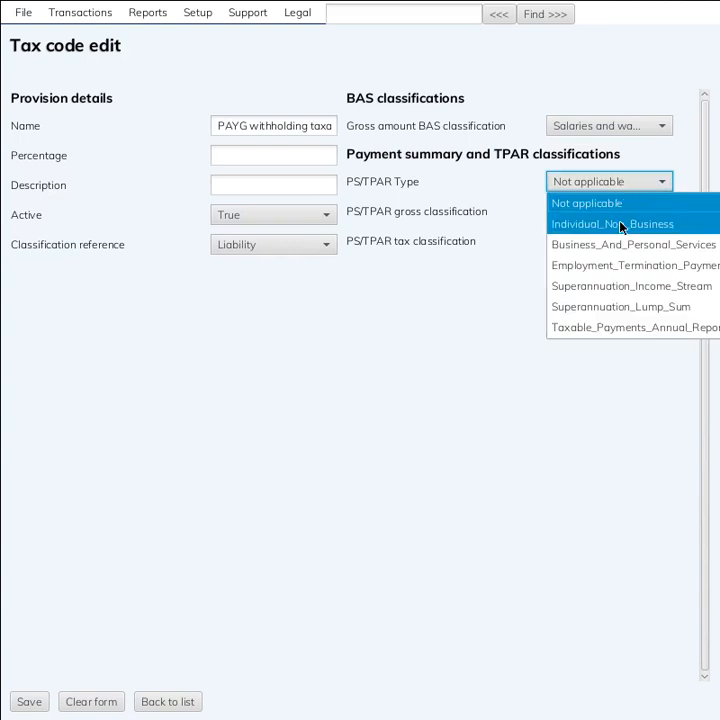
click(620, 226)
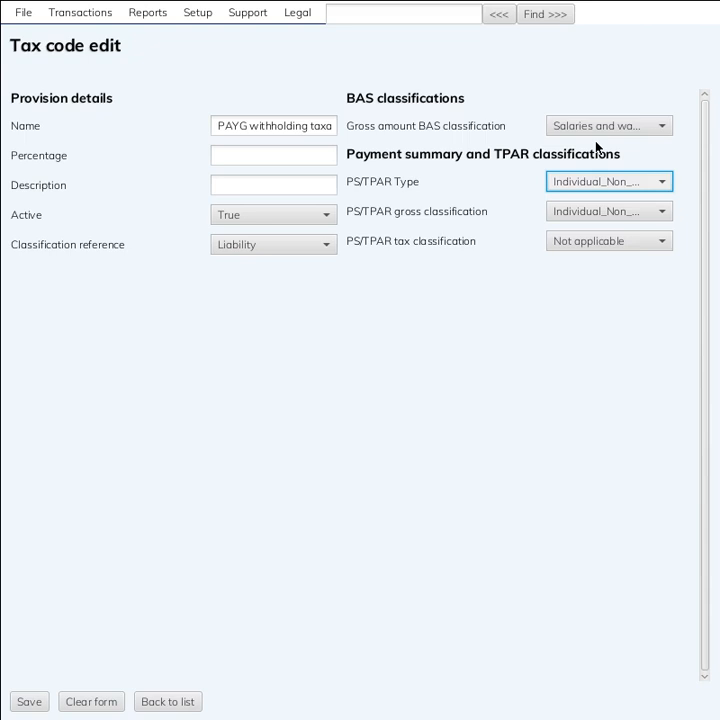
click(598, 210)
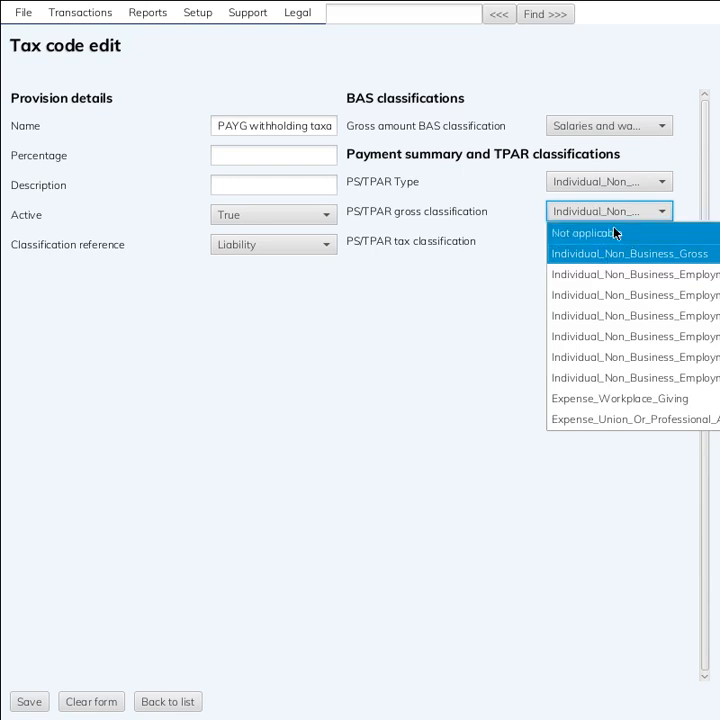
click(619, 216)
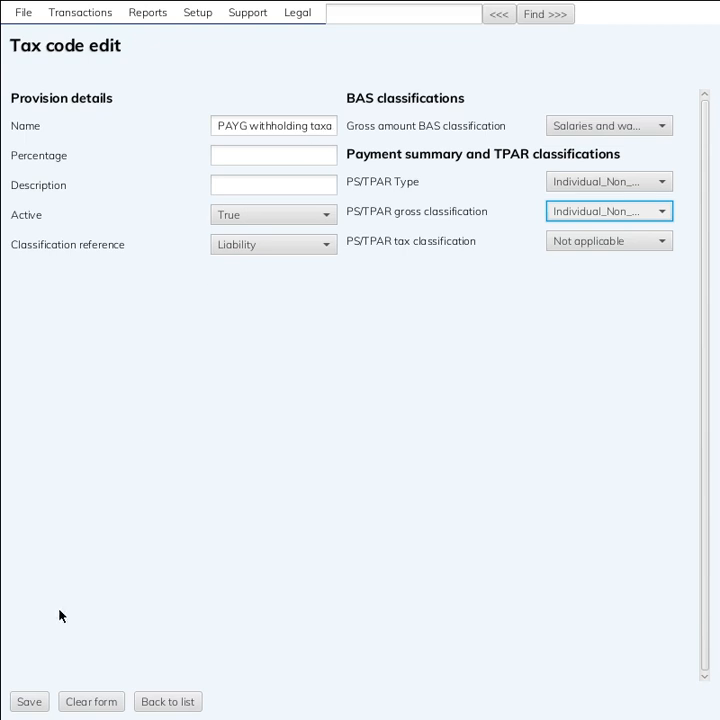
click(27, 702)
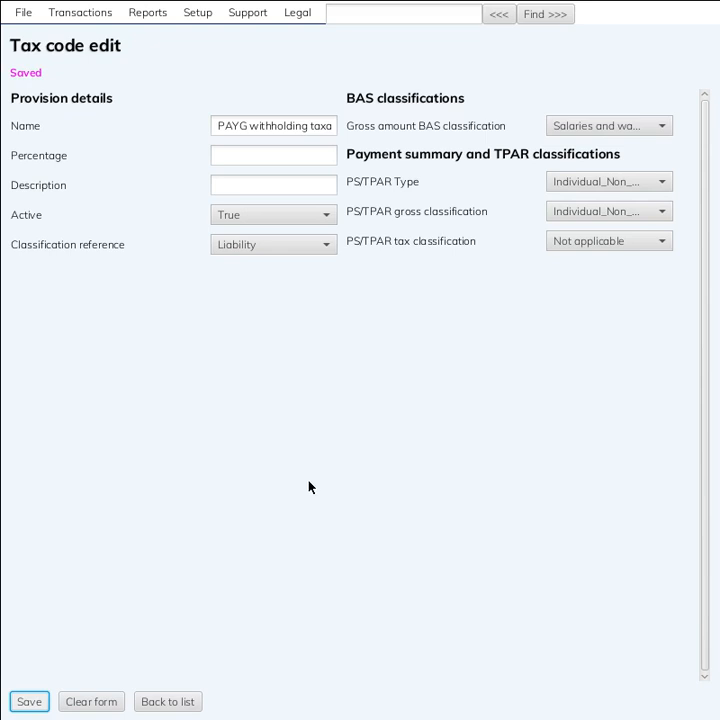
click(161, 703)
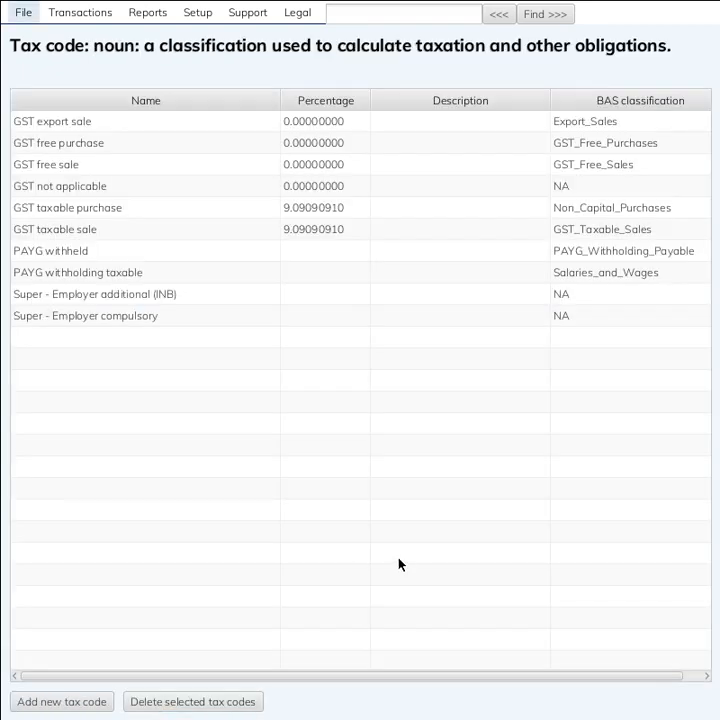
Review PAYG withheld's BAS and PS/TPAR classifications, keep PAYG_Individual_Non_Business, and save it
click(135, 255)
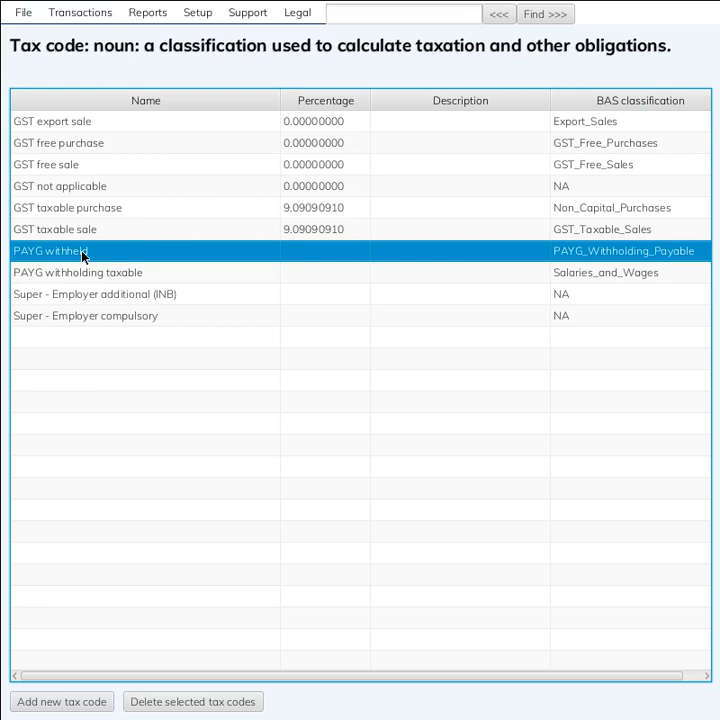
double_click(83, 256)
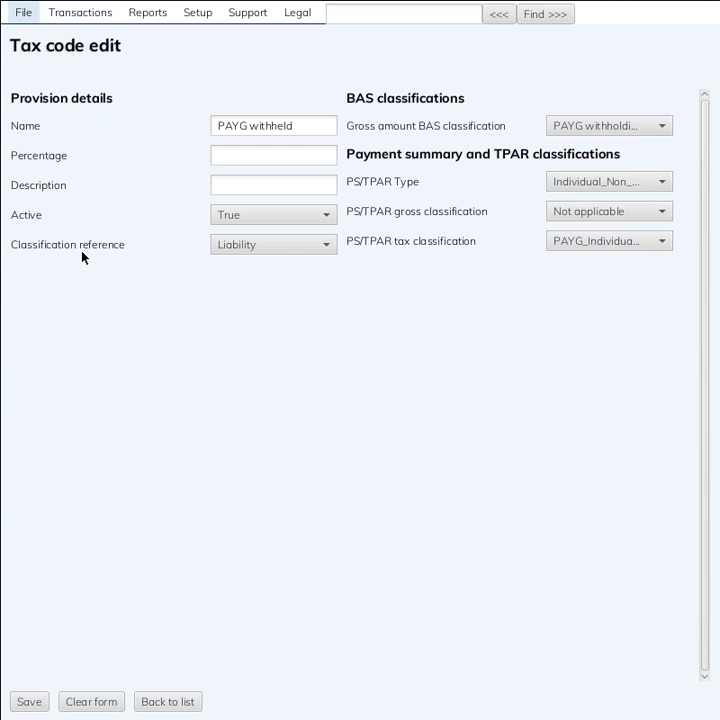
click(566, 130)
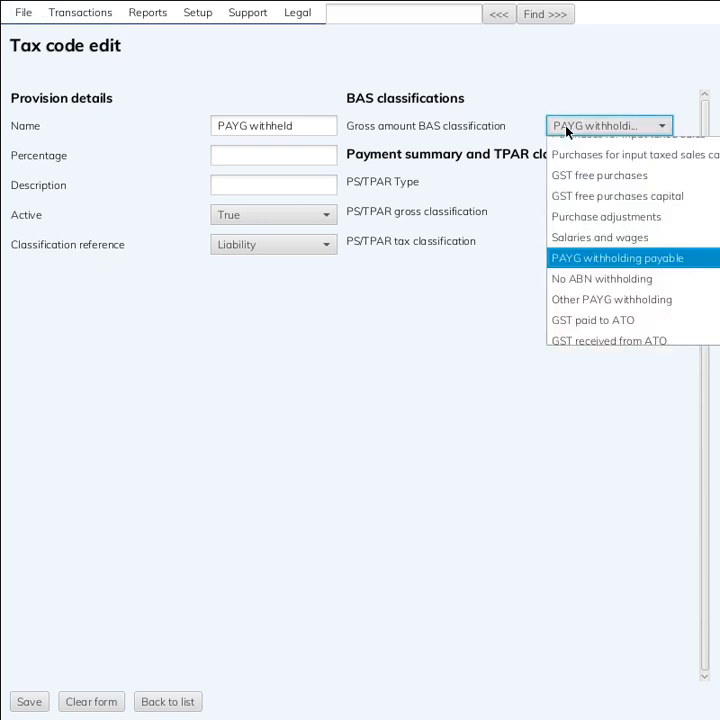
click(566, 130)
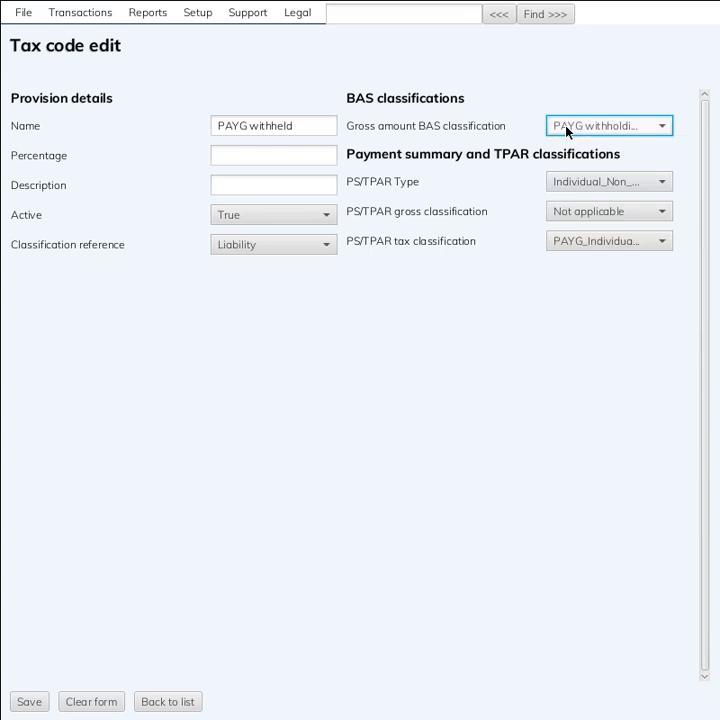
click(572, 186)
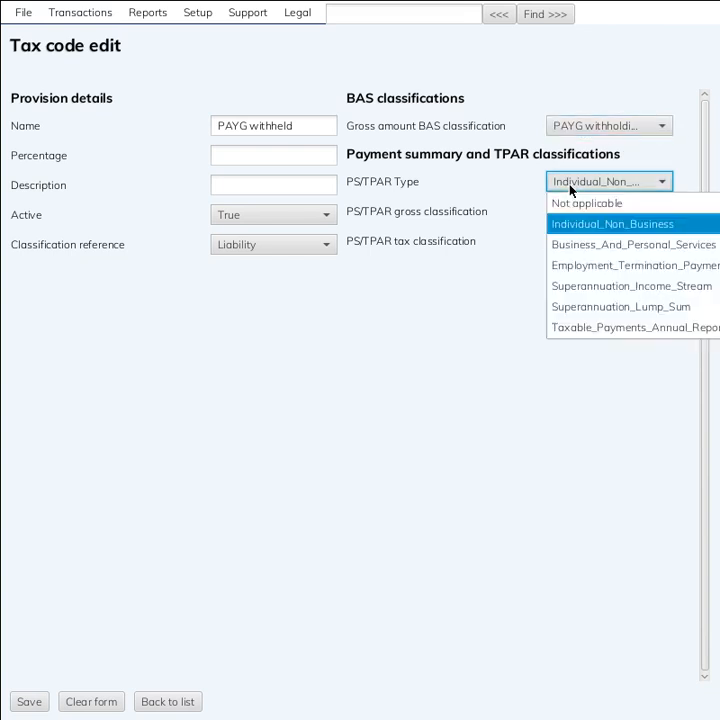
click(572, 186)
click(572, 186)
click(571, 188)
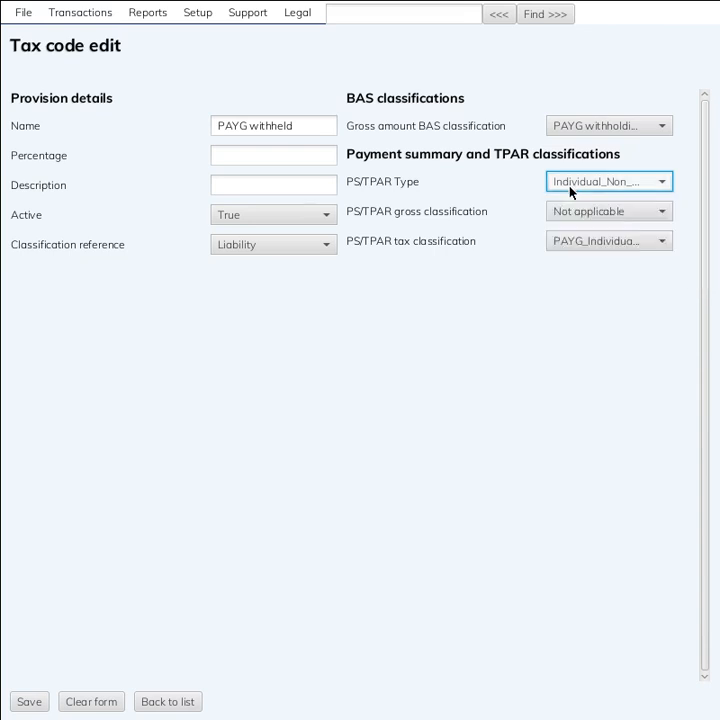
click(570, 240)
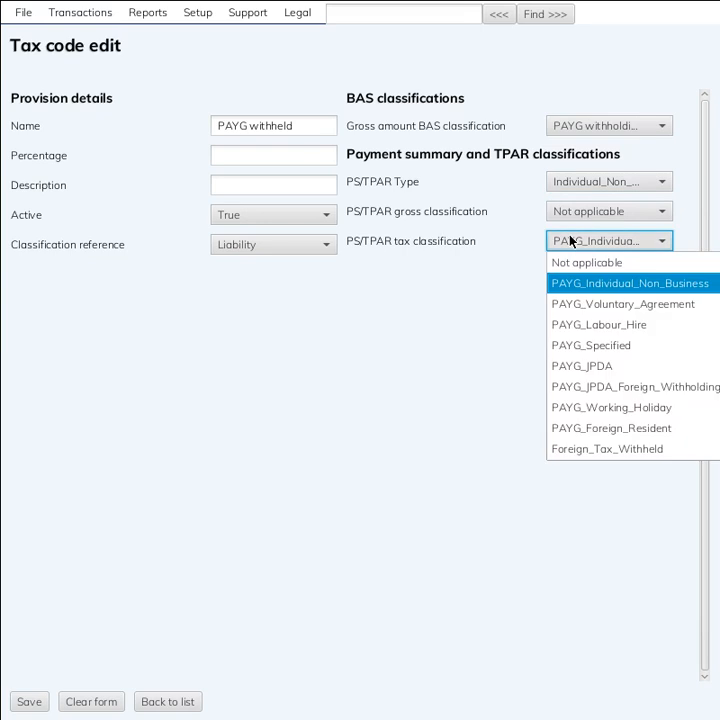
click(571, 240)
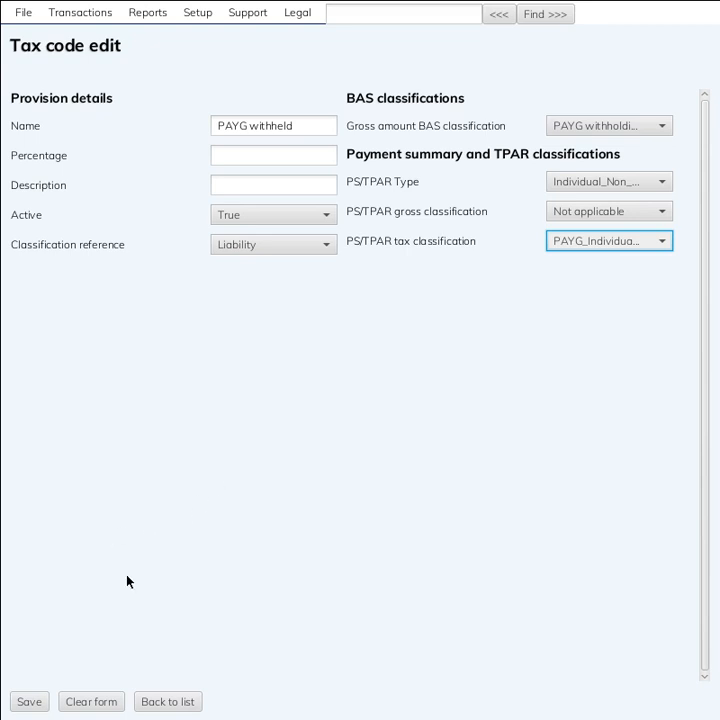
click(24, 700)
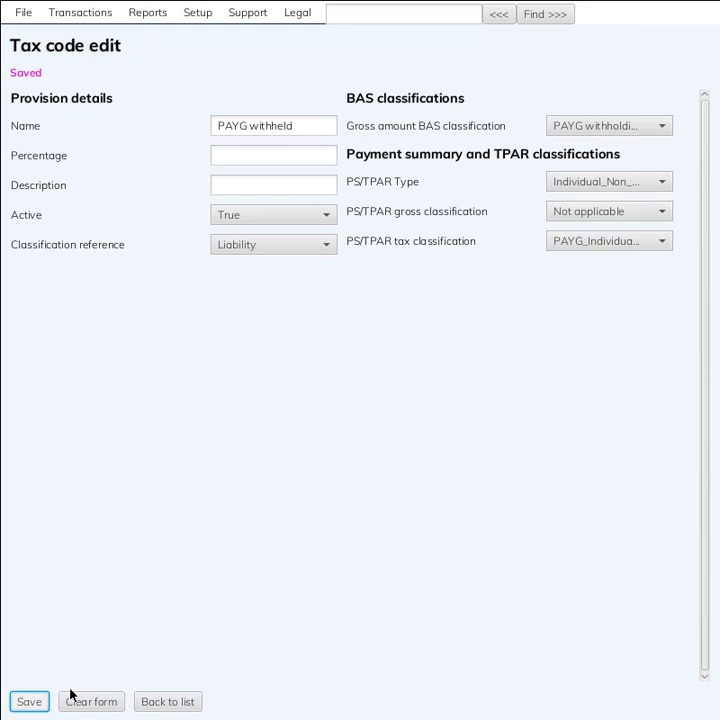
click(142, 701)
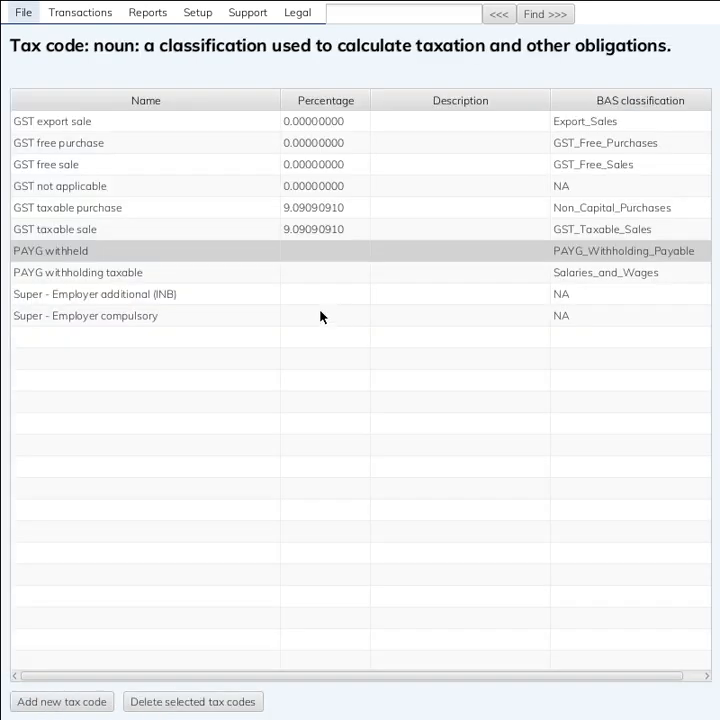
Open Super - Employer compulsory and inspect its empty Percentage and Description values
click(158, 293)
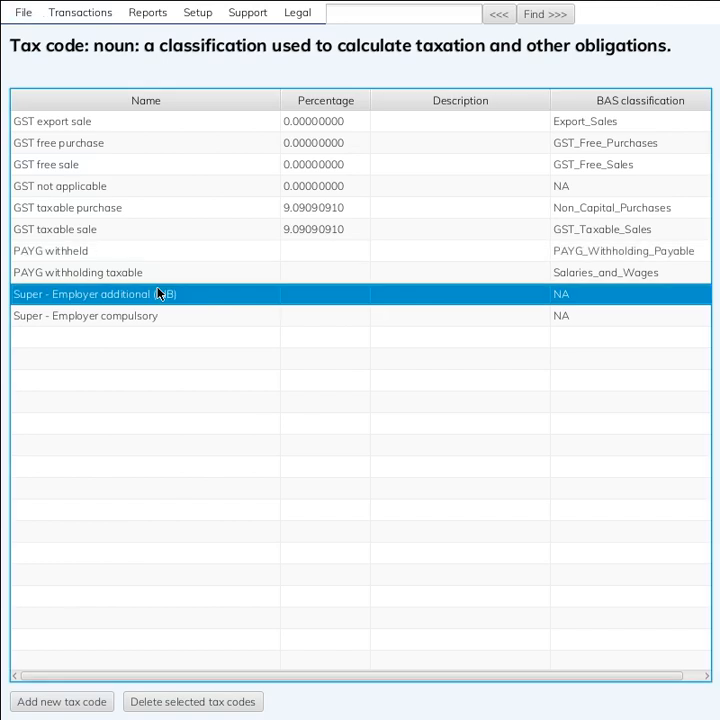
click(146, 316)
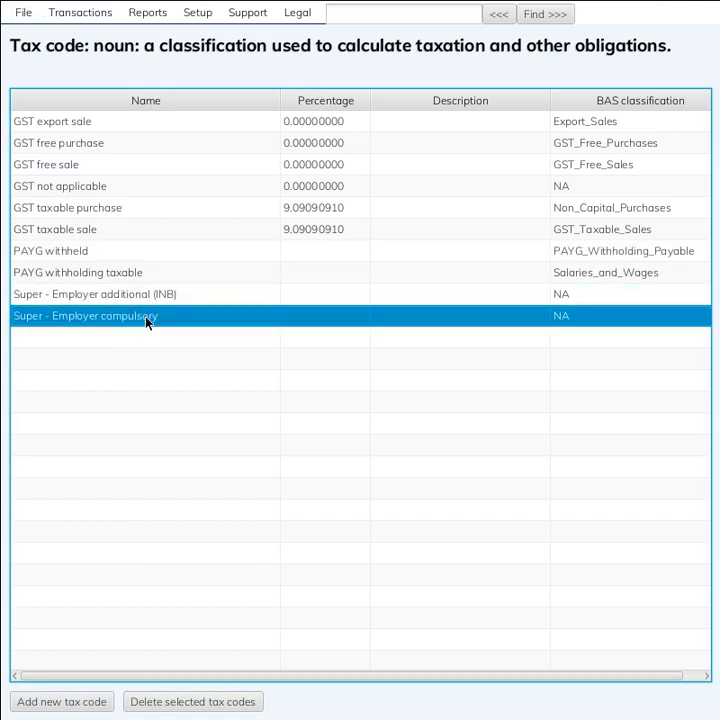
double_click(147, 317)
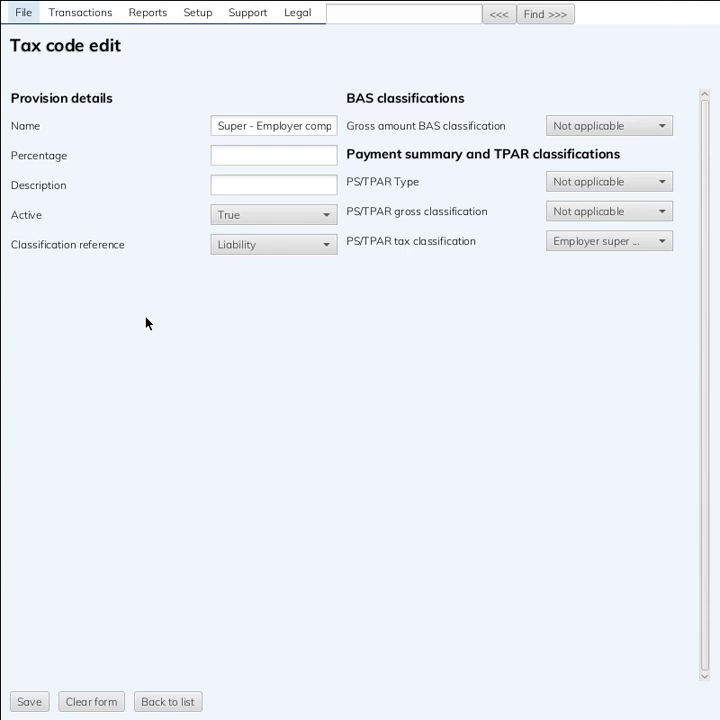
click(224, 157)
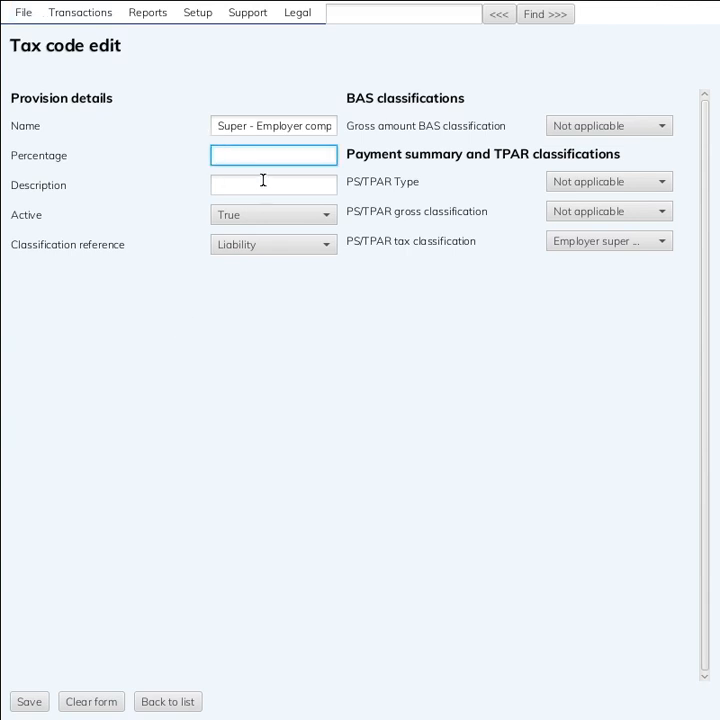
click(264, 181)
click(265, 162)
click(265, 187)
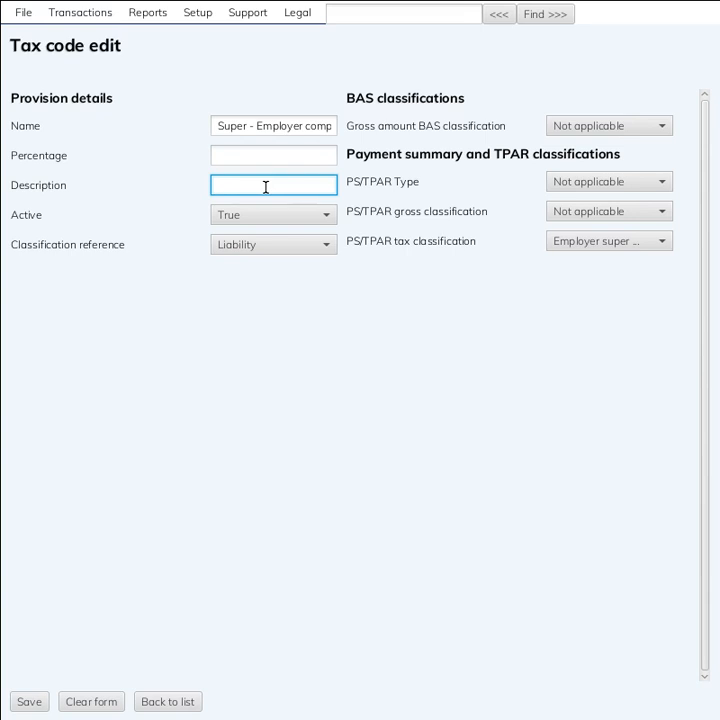
click(278, 160)
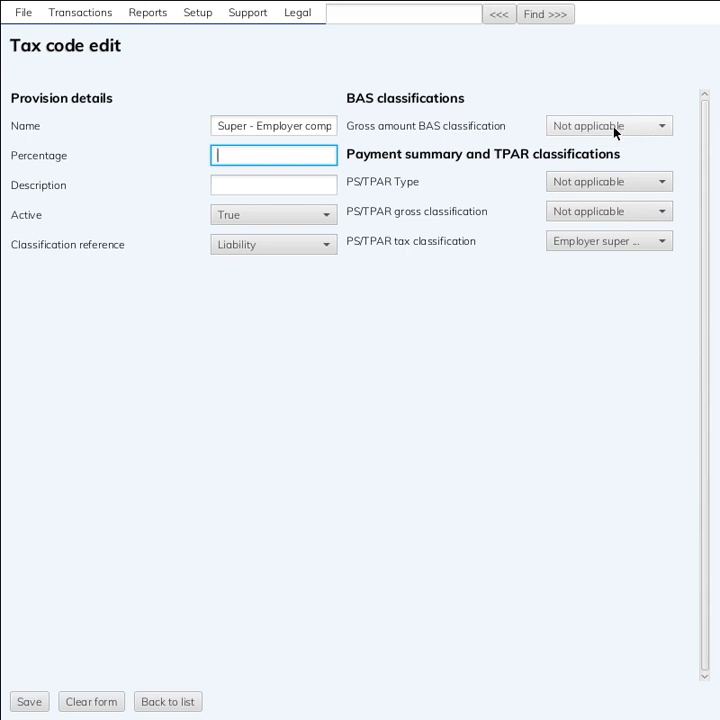
Set PS/TPAR type Individual_Non_Business and Employer super compulsory contribution classification, then save
click(575, 181)
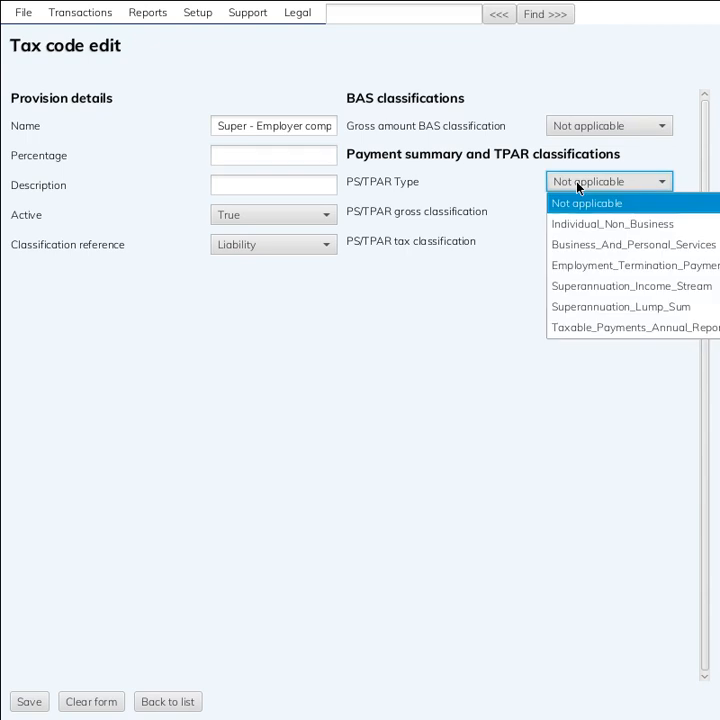
click(583, 224)
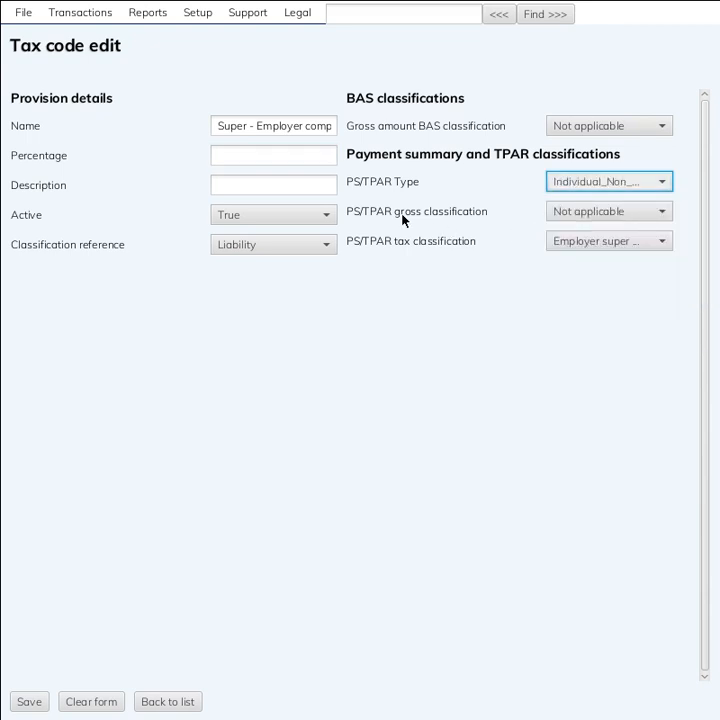
click(570, 247)
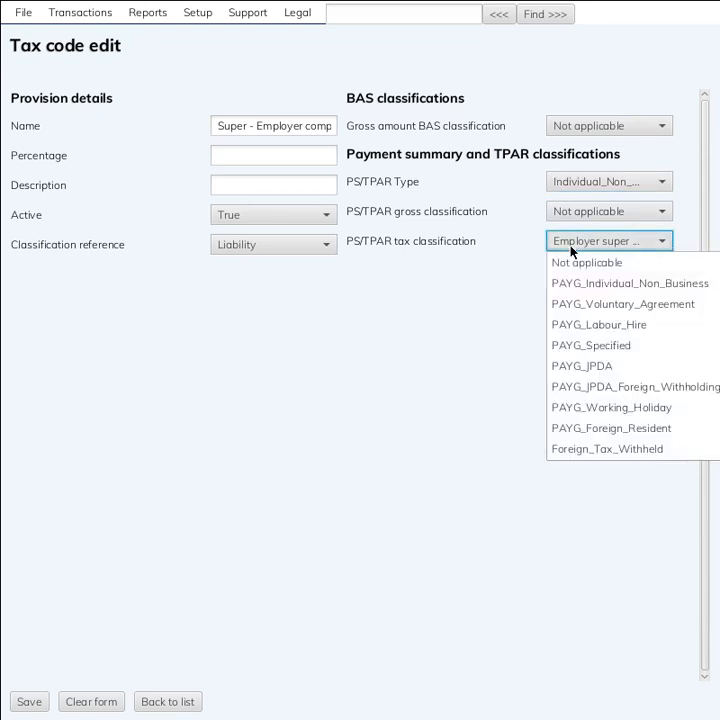
scroll(578, 290, down, 6)
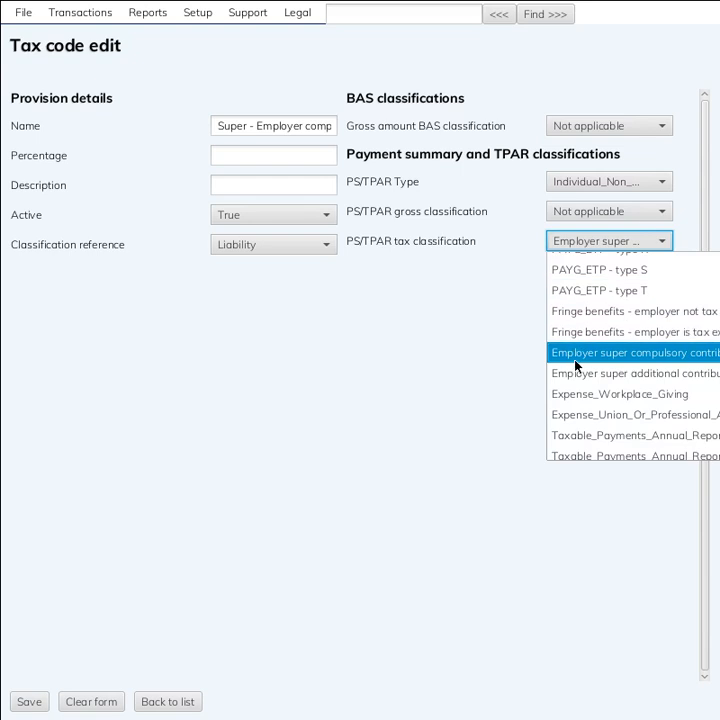
click(683, 360)
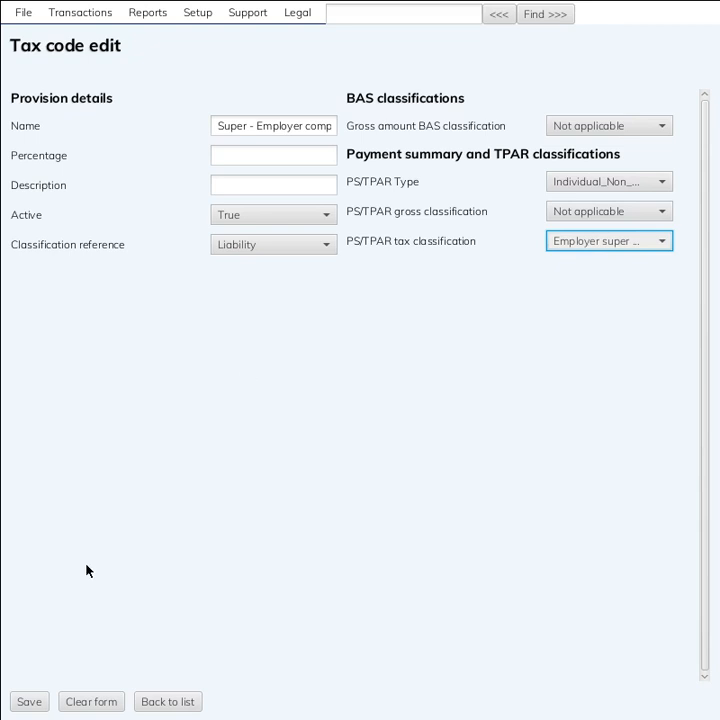
click(30, 702)
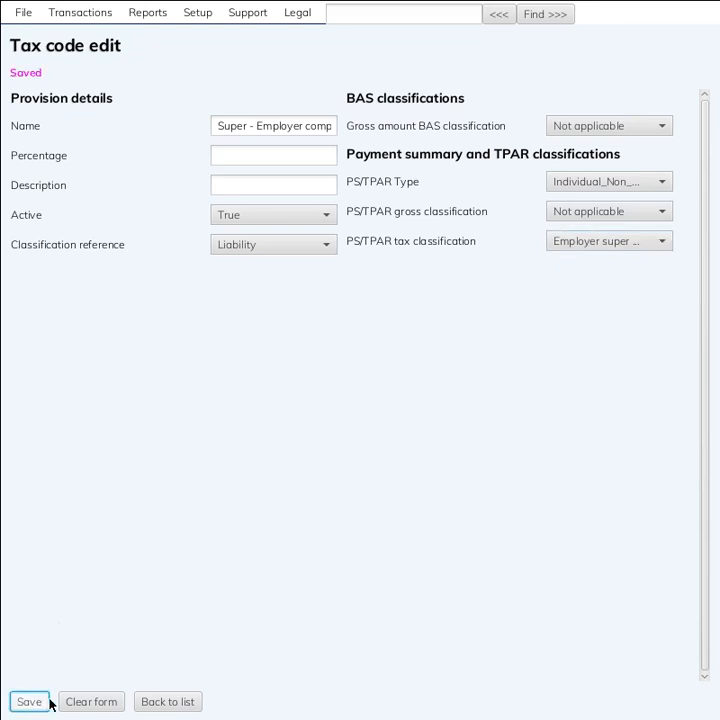
click(155, 702)
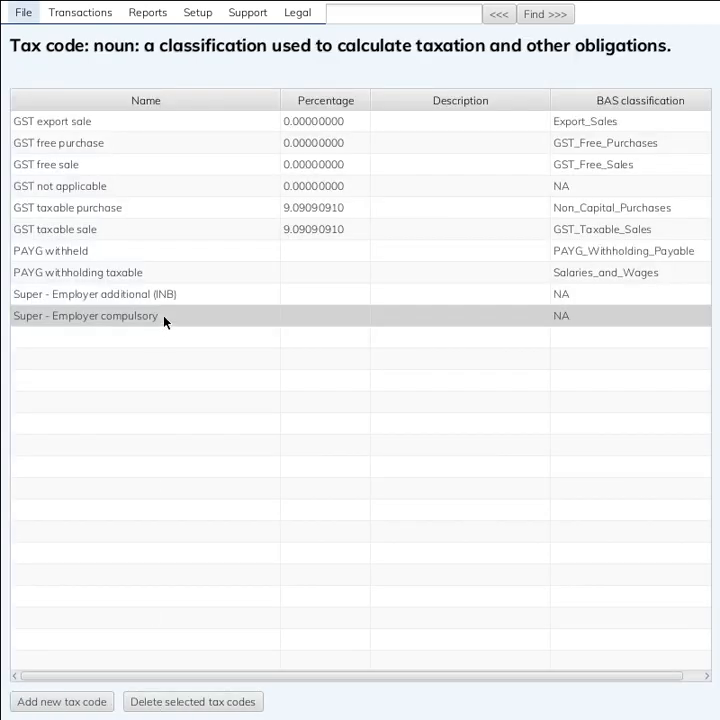
Give Super - Employer additional (INB) the Employer super additional contribution classification and save it
click(173, 300)
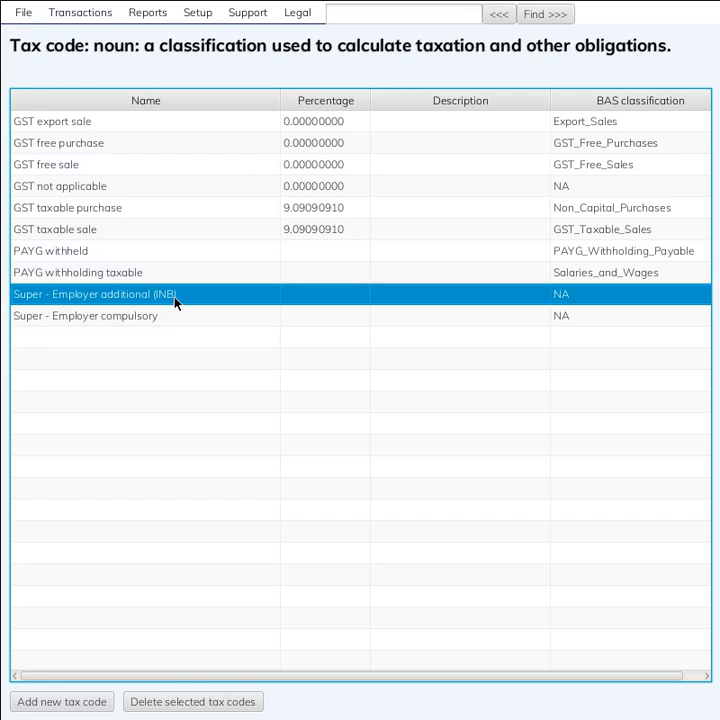
double_click(175, 300)
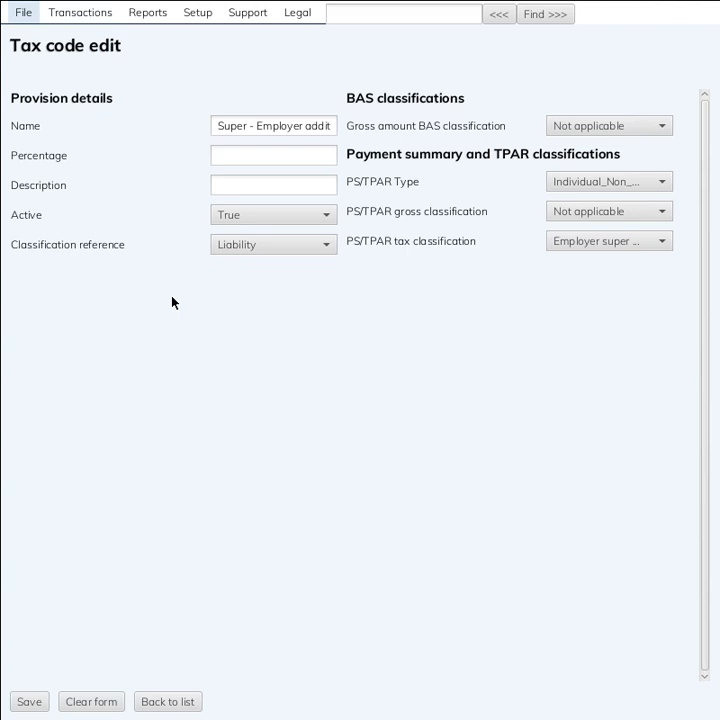
click(591, 190)
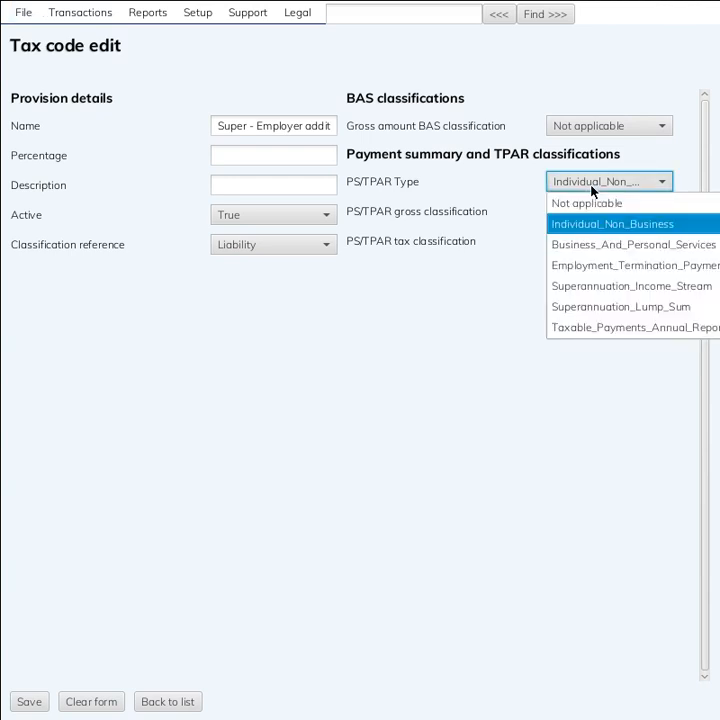
click(591, 190)
click(590, 241)
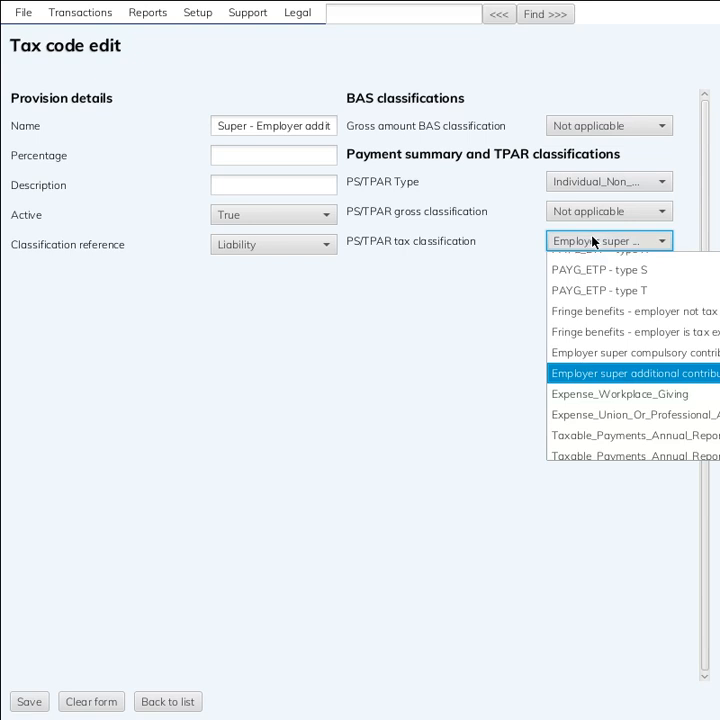
click(590, 380)
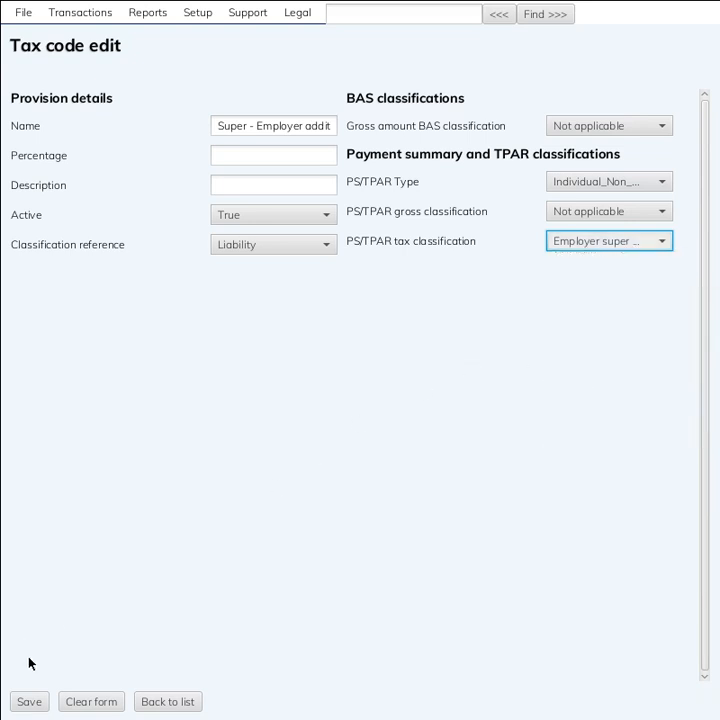
click(30, 702)
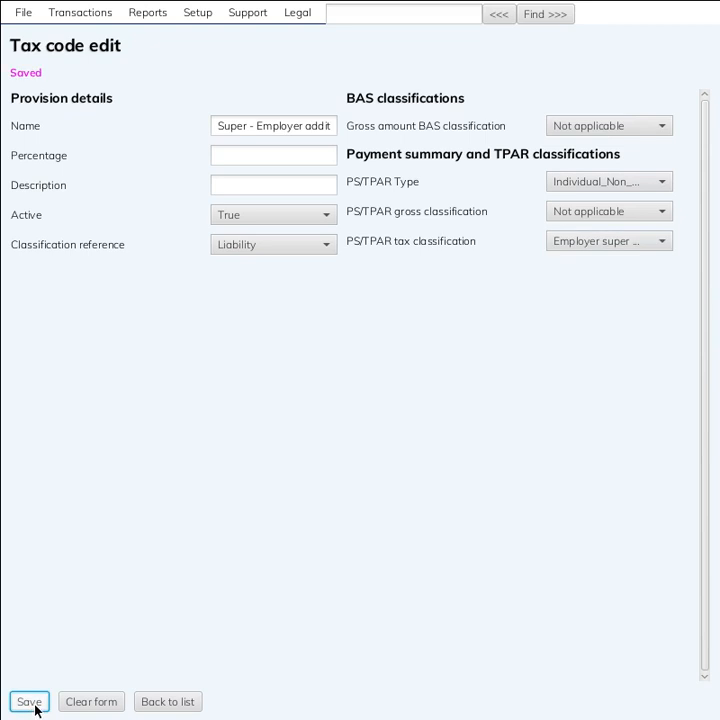
click(168, 702)
click(216, 252)
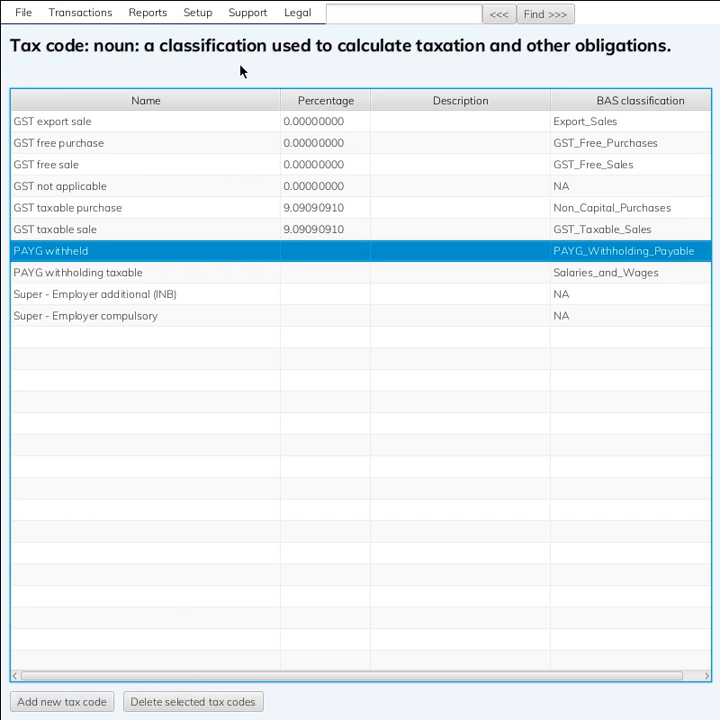
Open the Setup accounts list, browse it, and select the Normal time earnings account
click(205, 18)
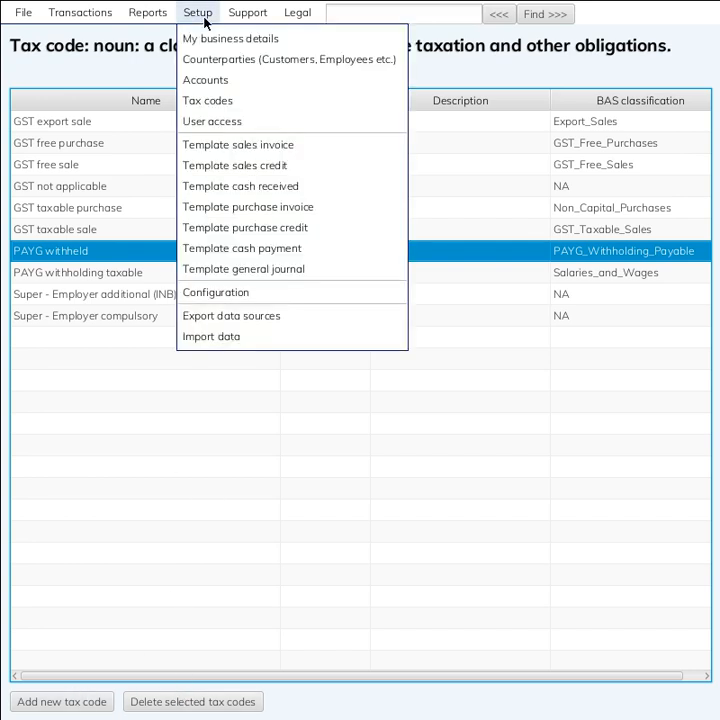
click(209, 87)
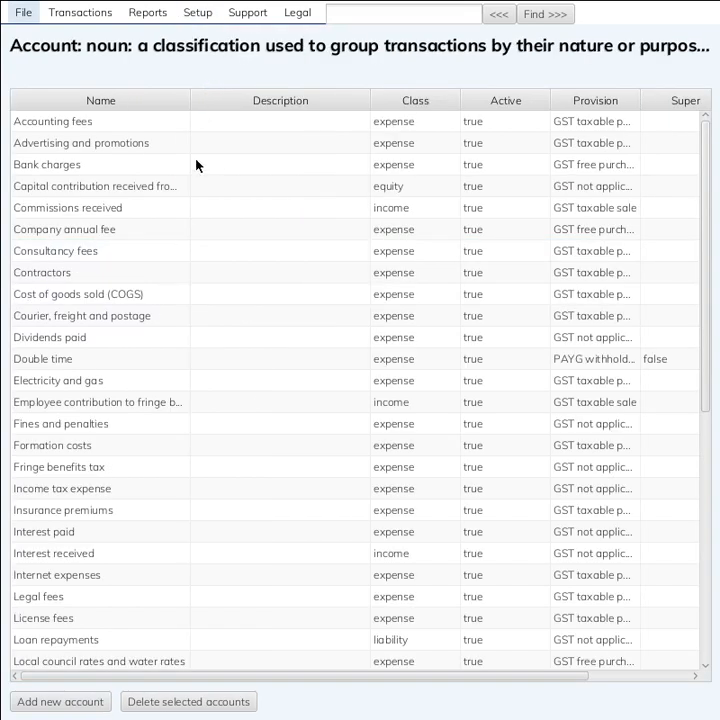
click(156, 146)
click(128, 209)
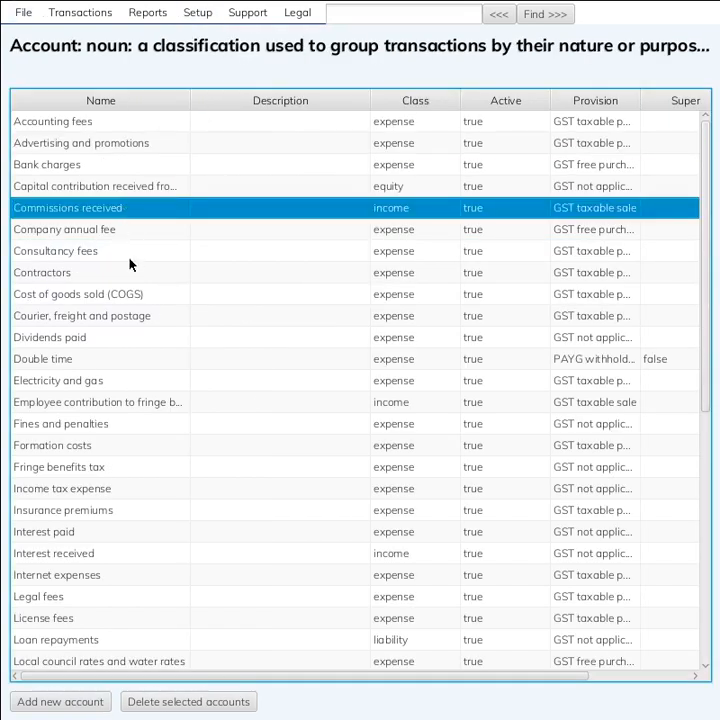
click(130, 254)
click(110, 339)
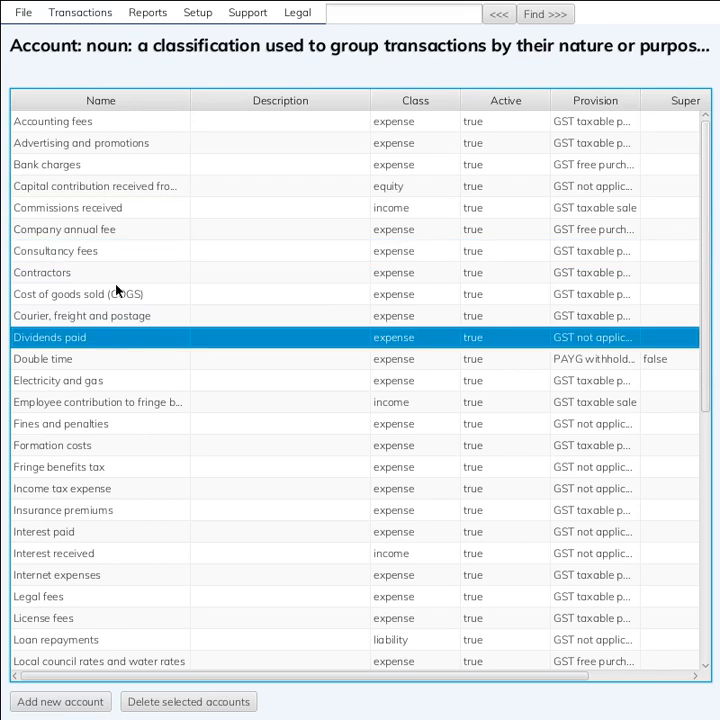
click(114, 164)
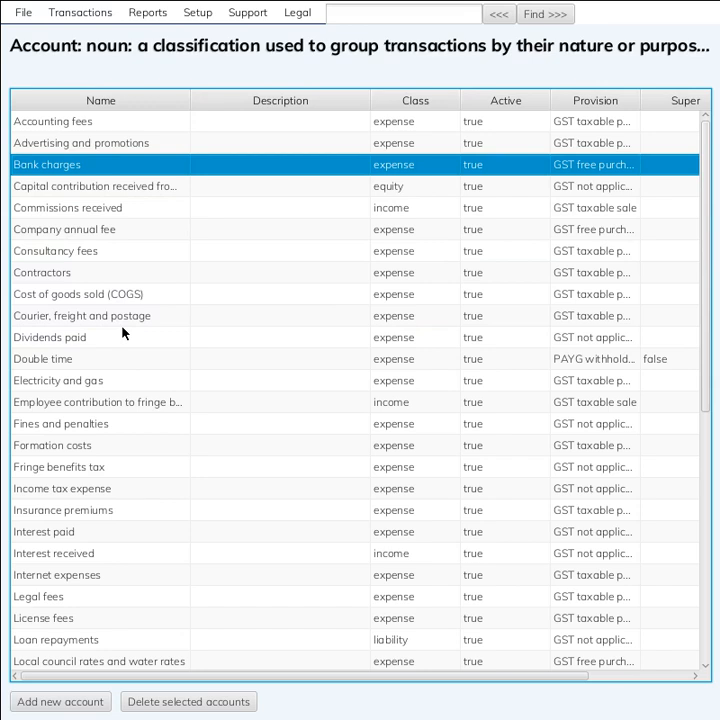
scroll(123, 332, down, 2)
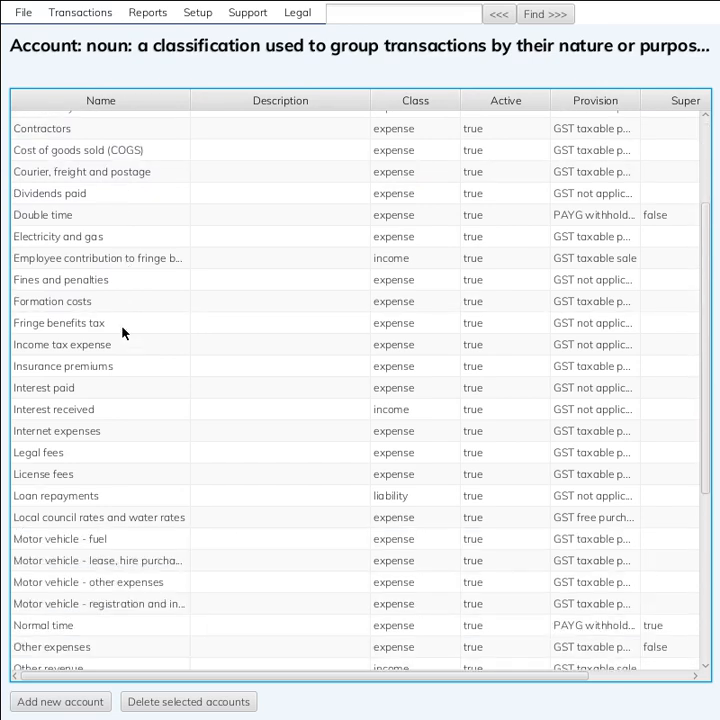
scroll(123, 332, down, 1)
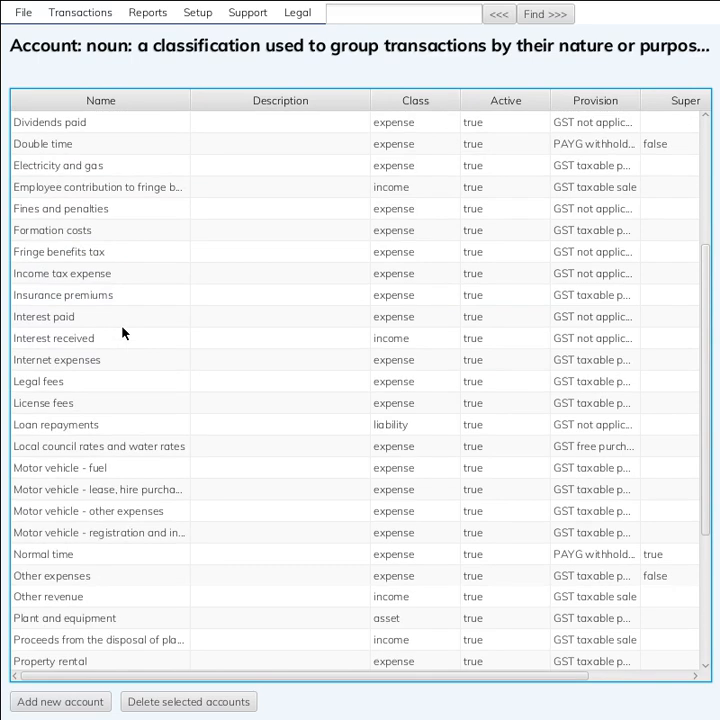
scroll(123, 332, down, 1)
click(70, 488)
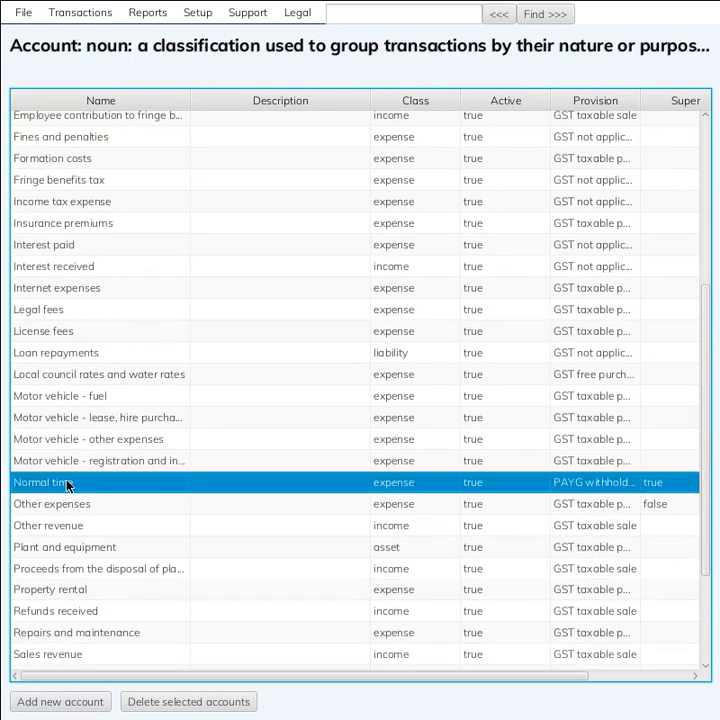
Open Normal time and confirm super and leave apply, checking its default tax code
double_click(167, 488)
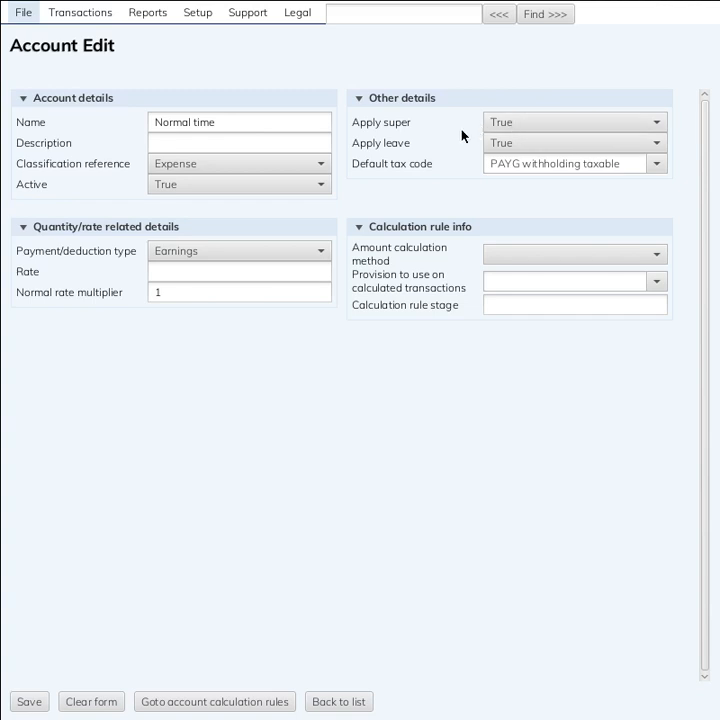
click(534, 128)
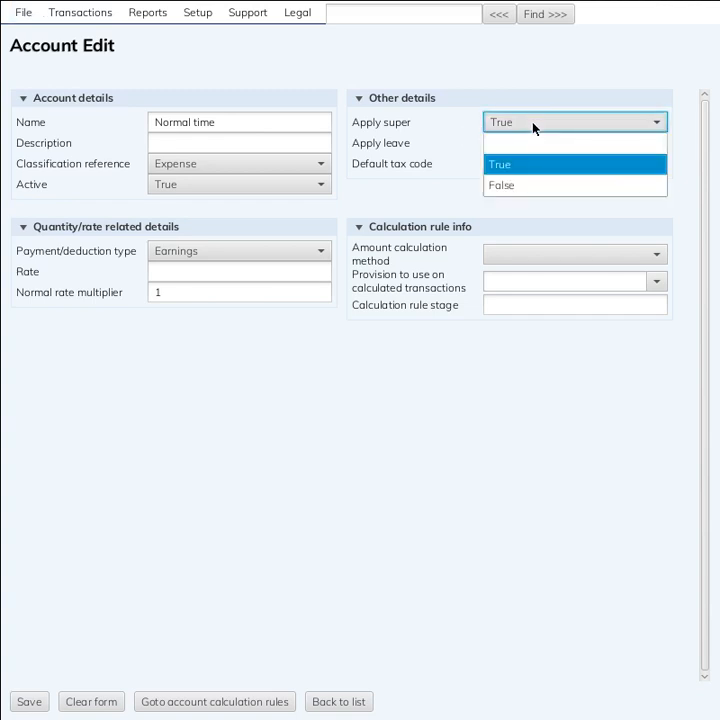
click(534, 128)
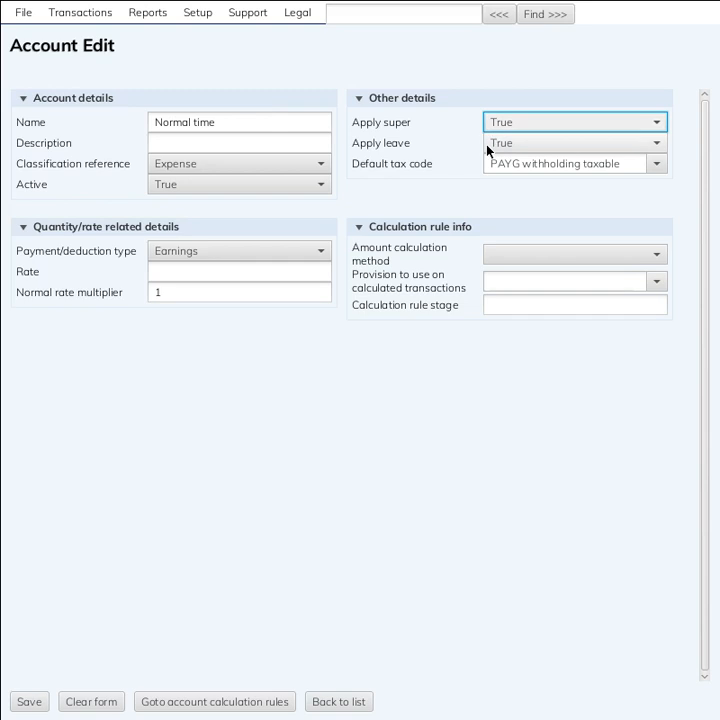
click(487, 150)
click(487, 150)
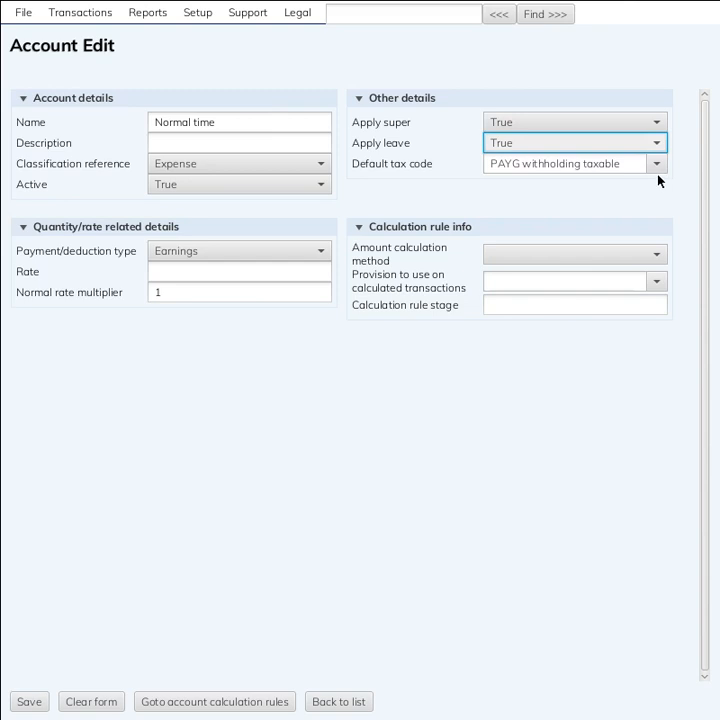
double_click(573, 165)
click(573, 165)
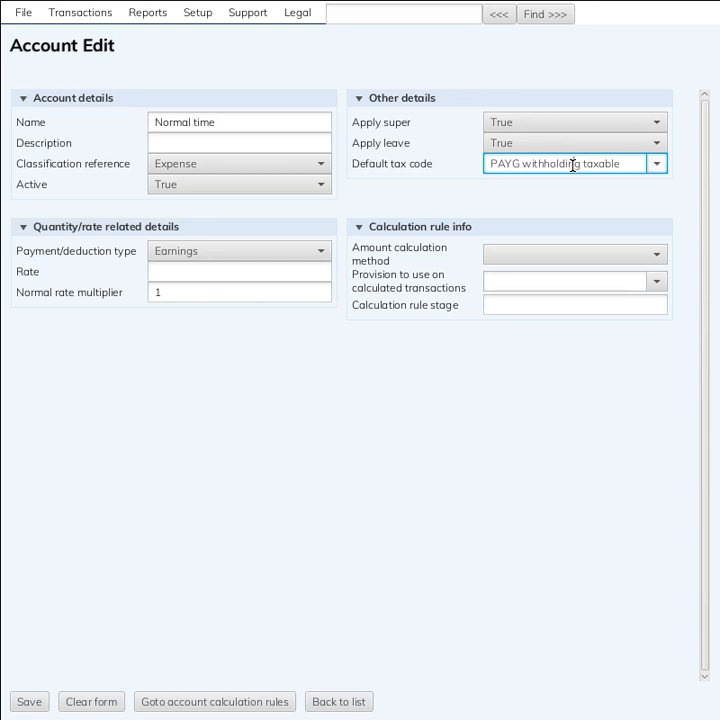
click(437, 184)
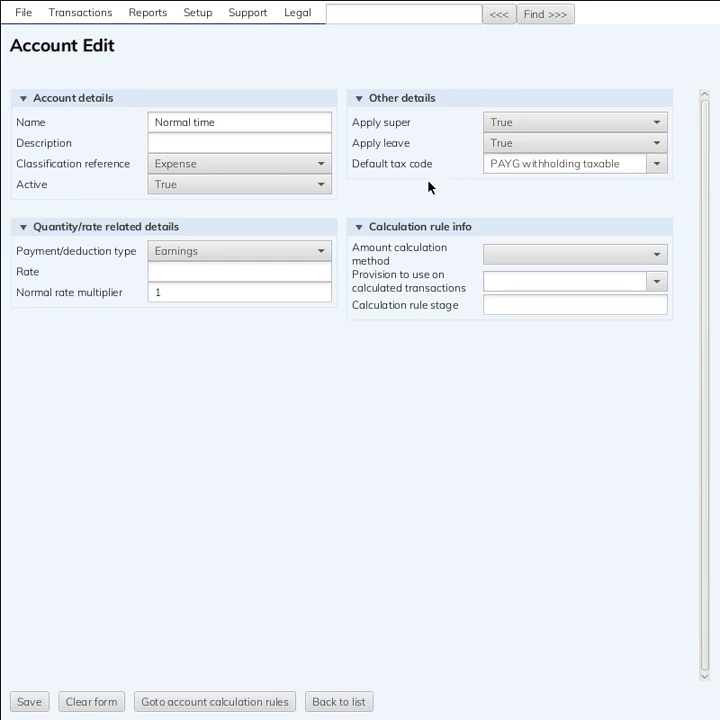
Confirm the Earnings payment type and normal rate multiplier of 1, then save the account
click(242, 256)
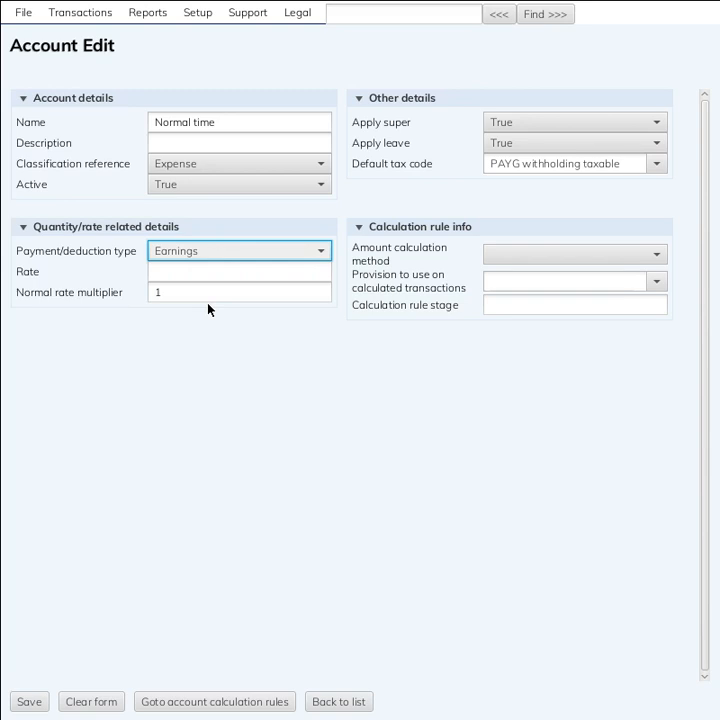
click(208, 275)
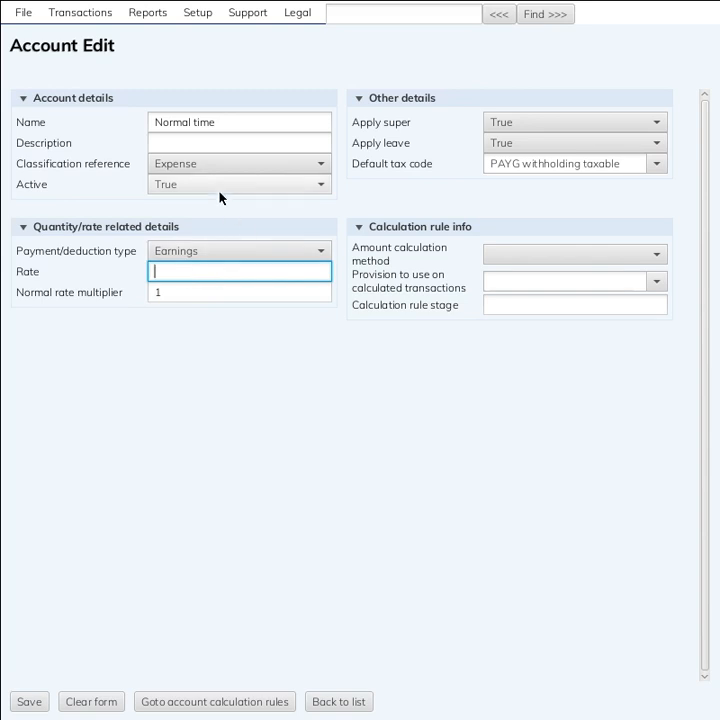
click(213, 289)
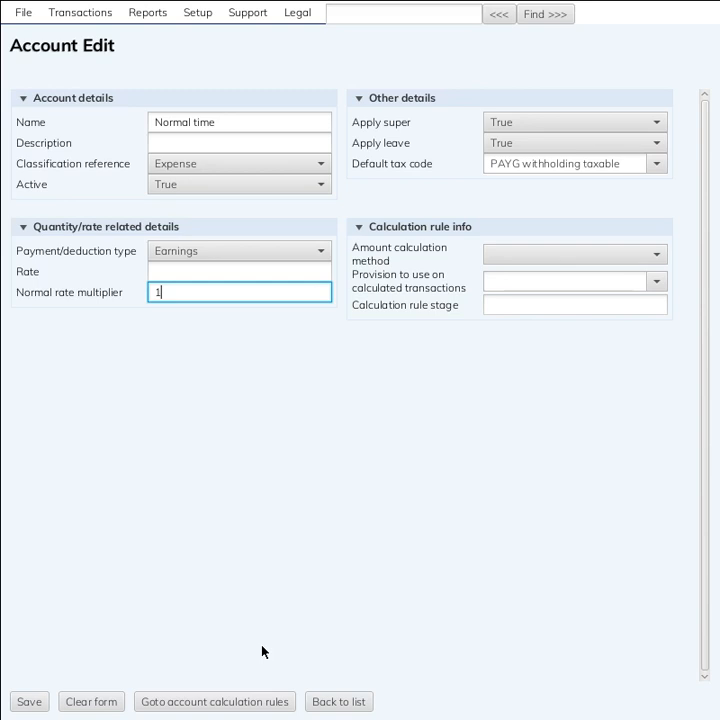
click(30, 704)
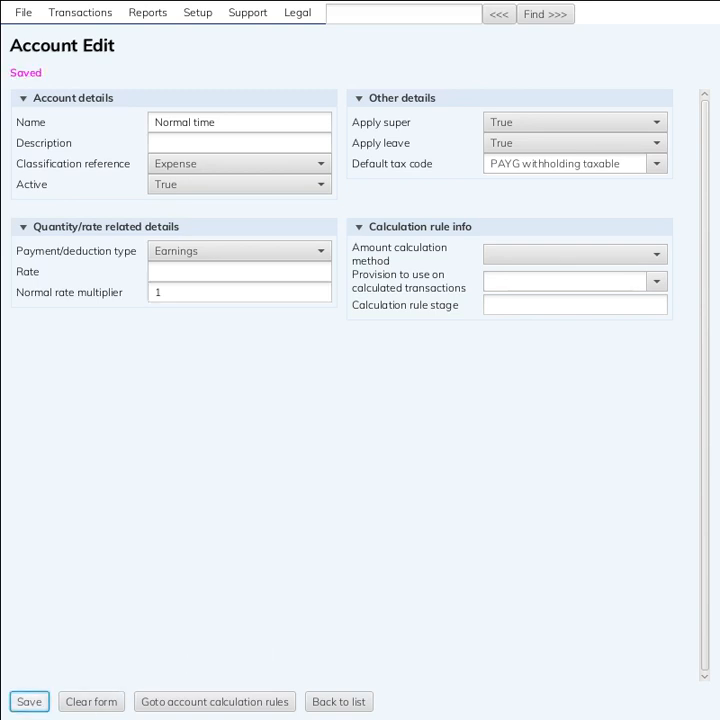
click(322, 703)
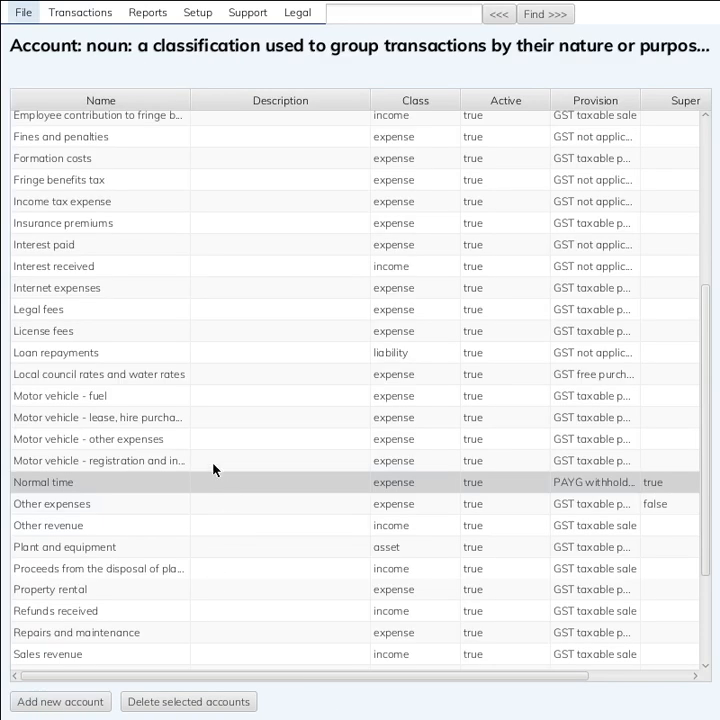
Open the Time and a half earnings account and confirm super is False and the multiplier is 1.5
scroll(160, 512, down, 3)
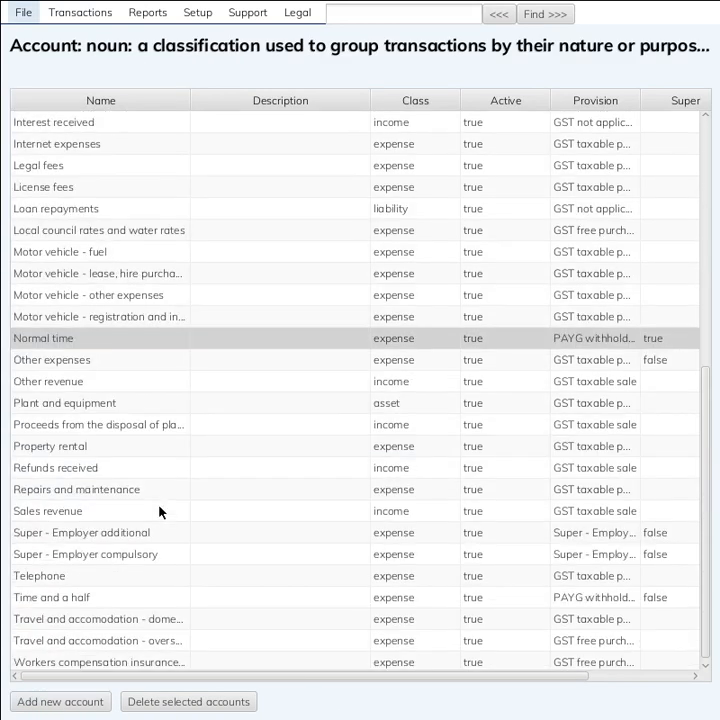
click(112, 597)
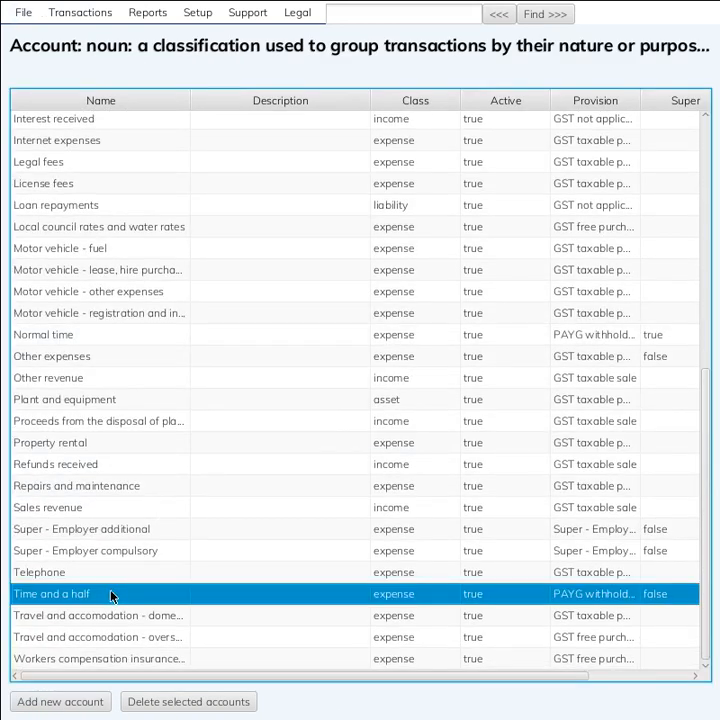
double_click(112, 597)
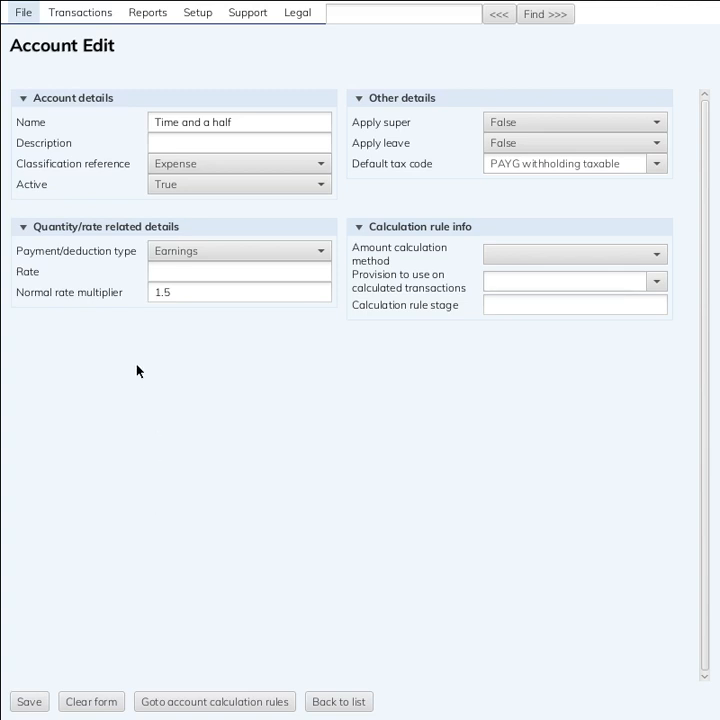
click(239, 124)
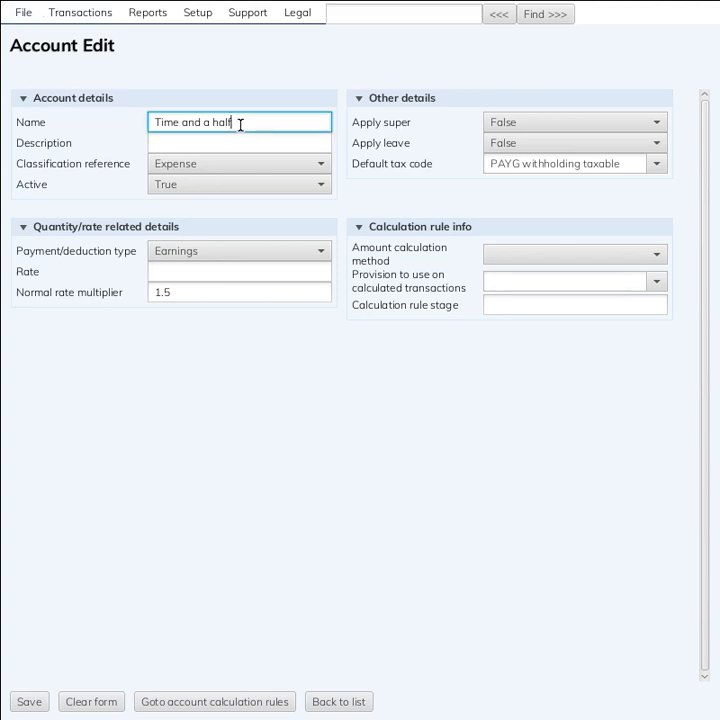
click(519, 130)
click(521, 130)
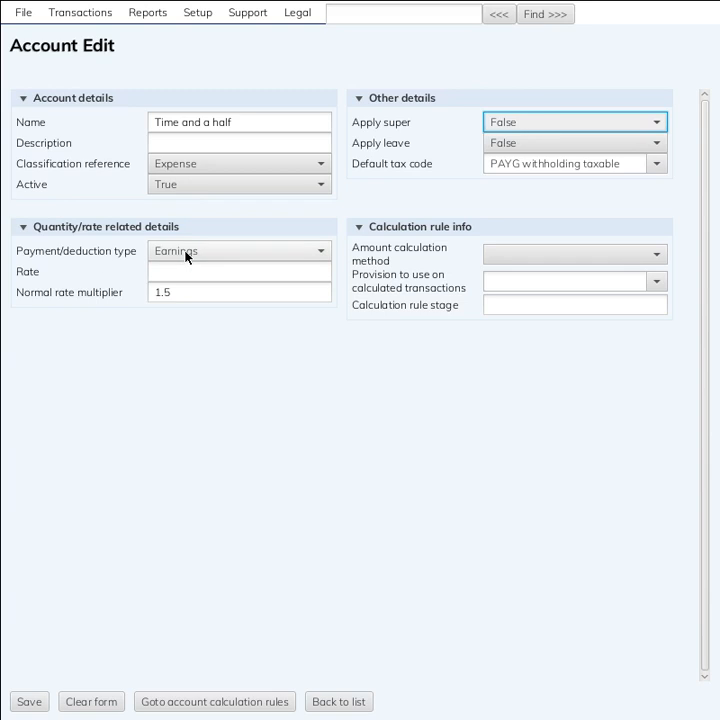
click(190, 292)
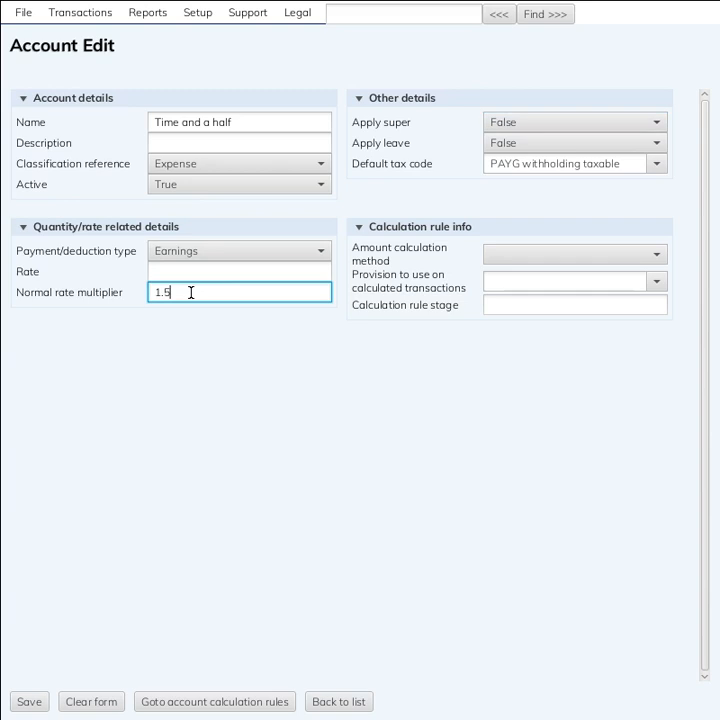
drag(190, 292, 55, 259)
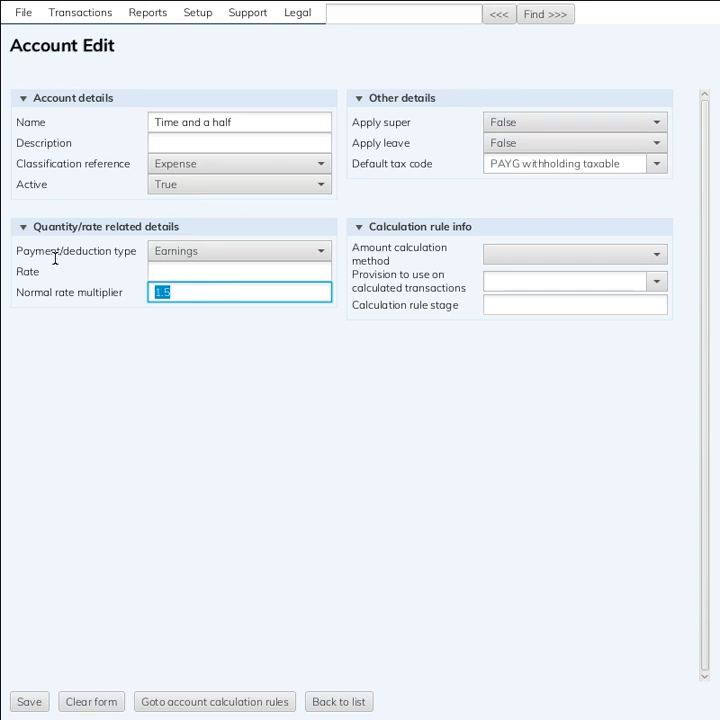
click(231, 294)
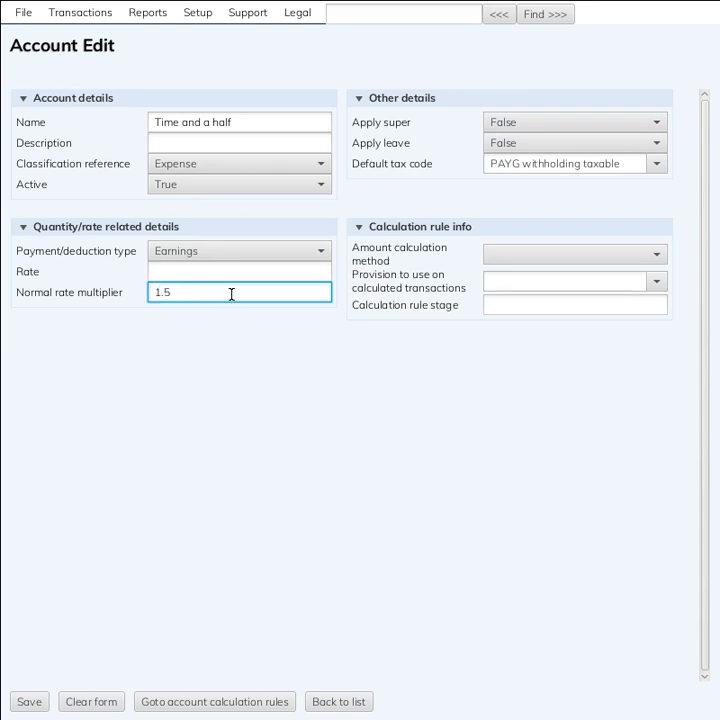